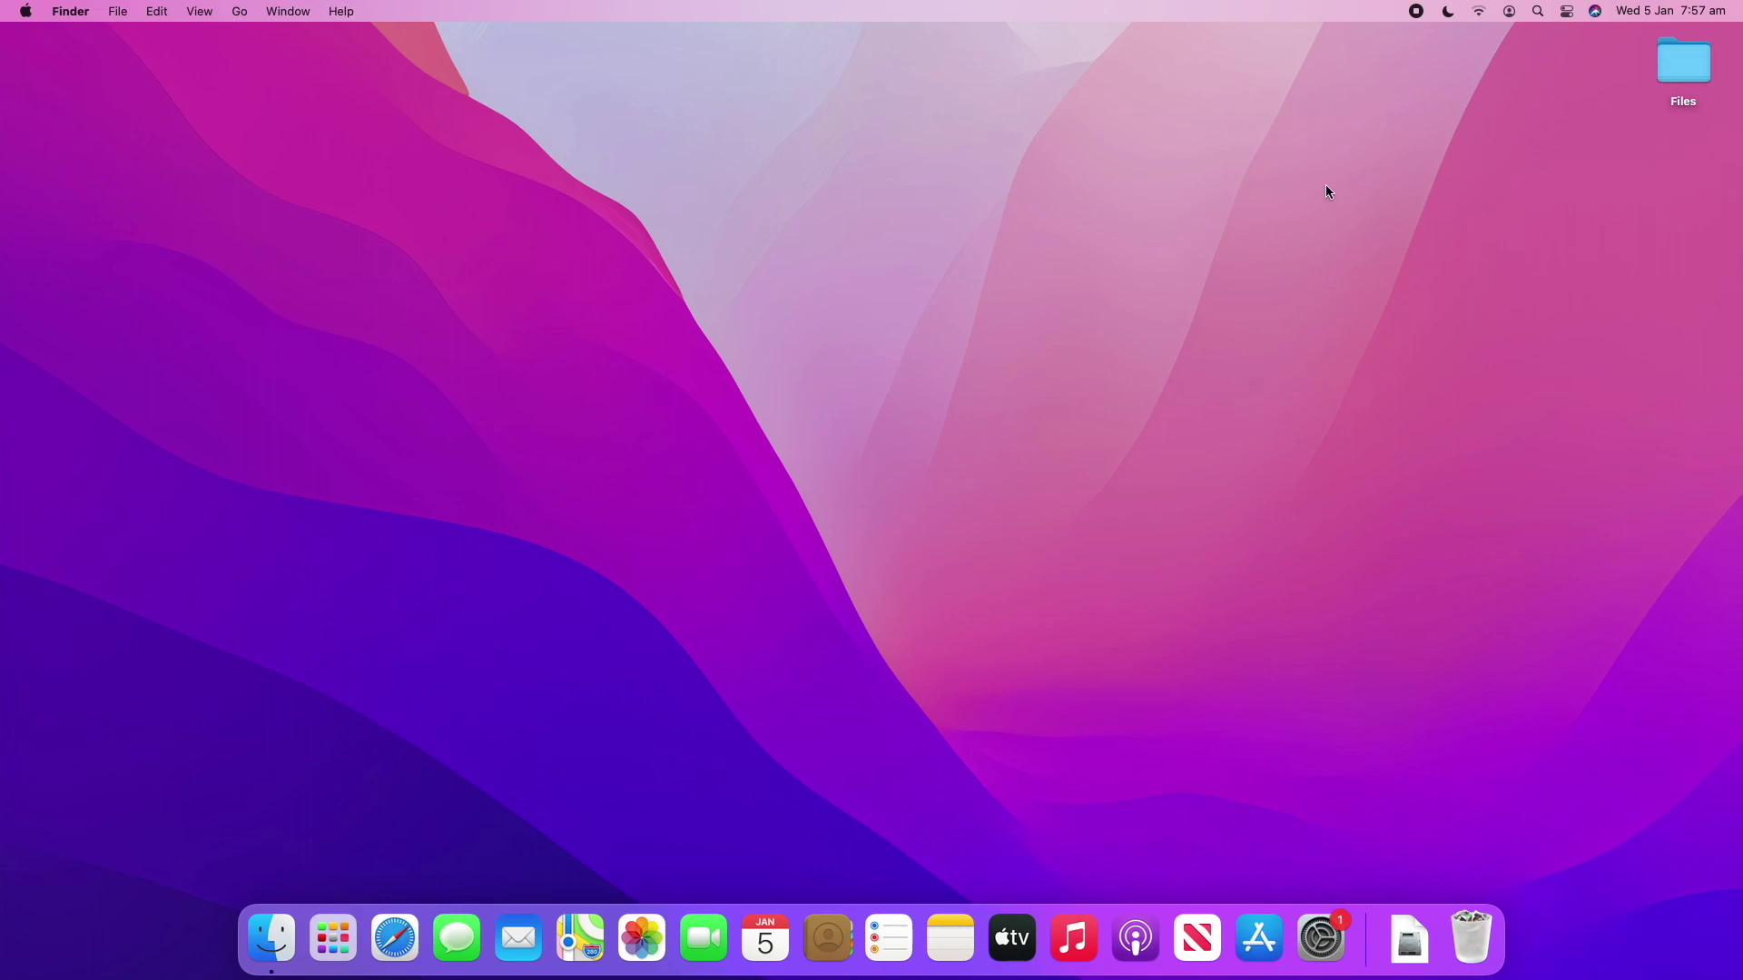
Launch Disk Utility through a Spotlight search for 'disk utility'
left_click(1538, 11)
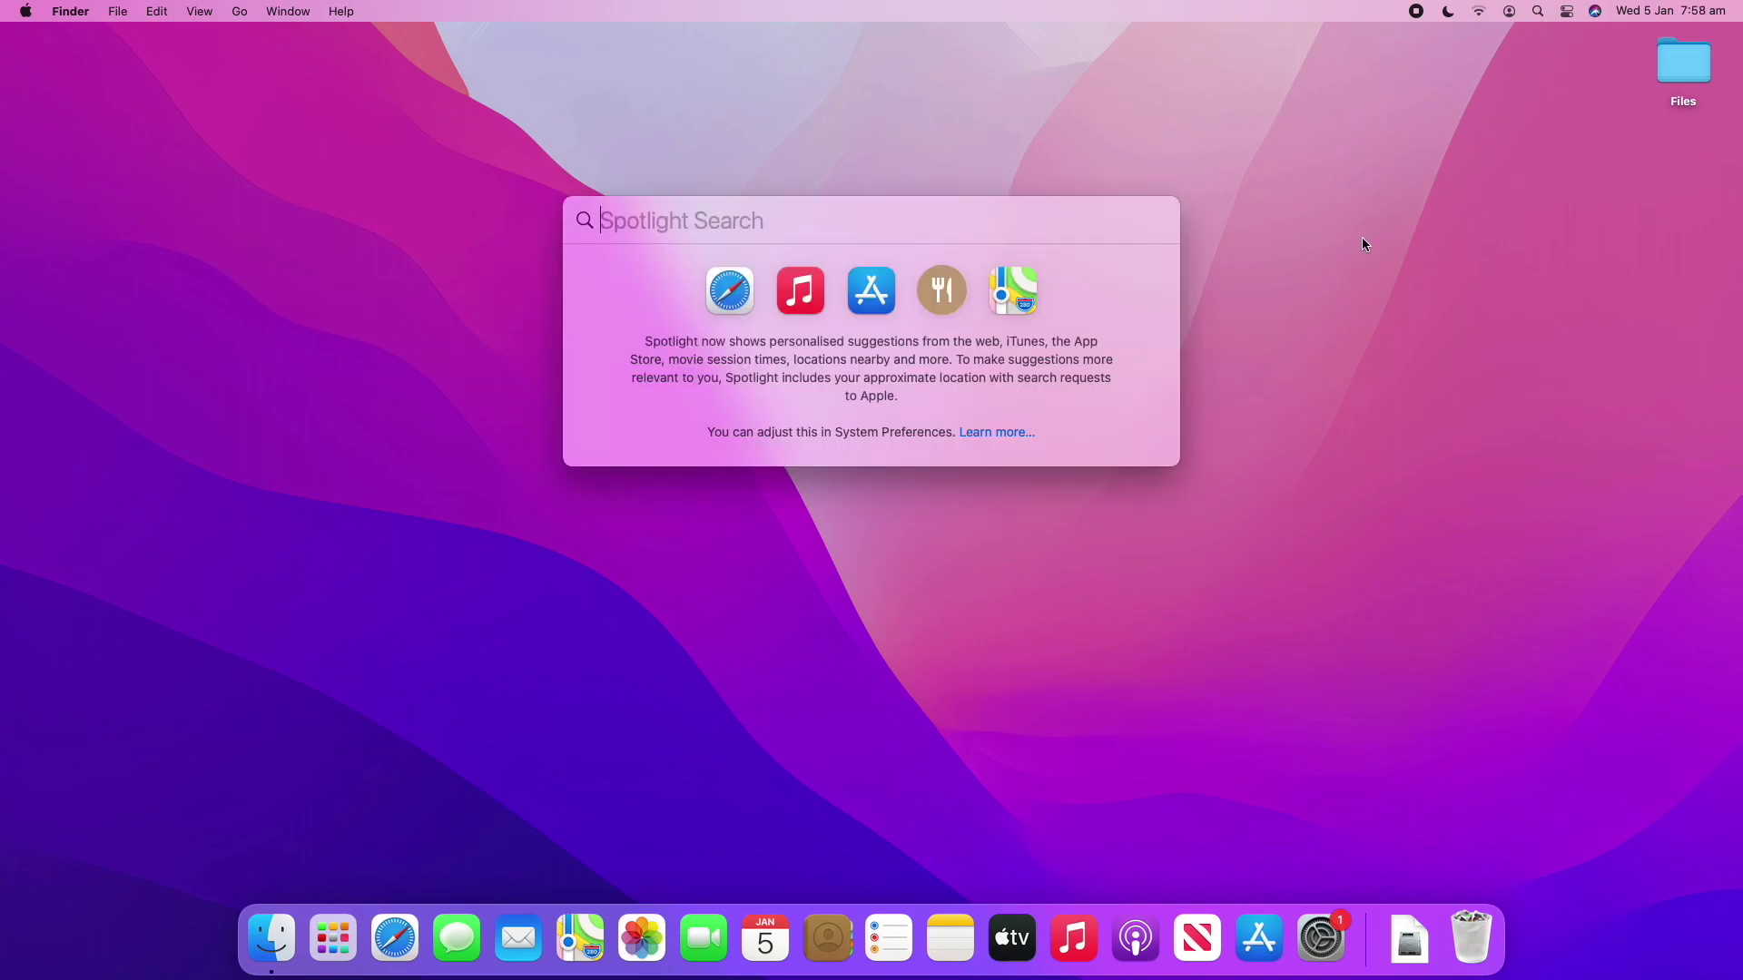
type("disk utility")
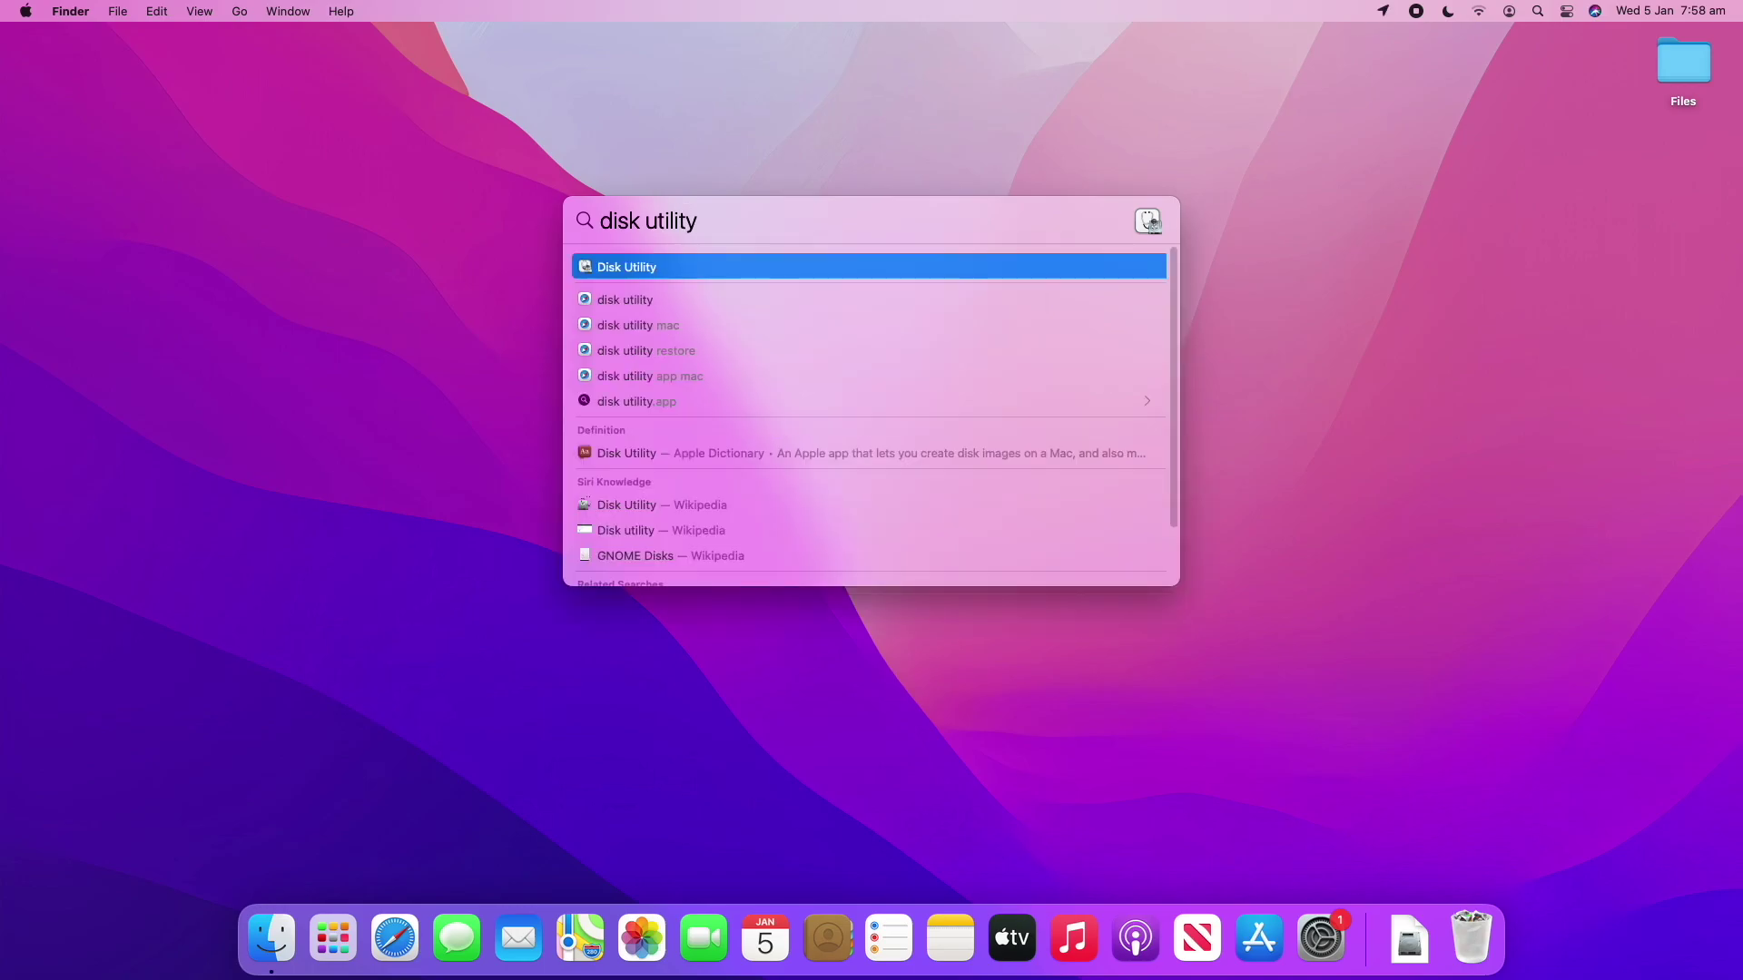
key("Return")
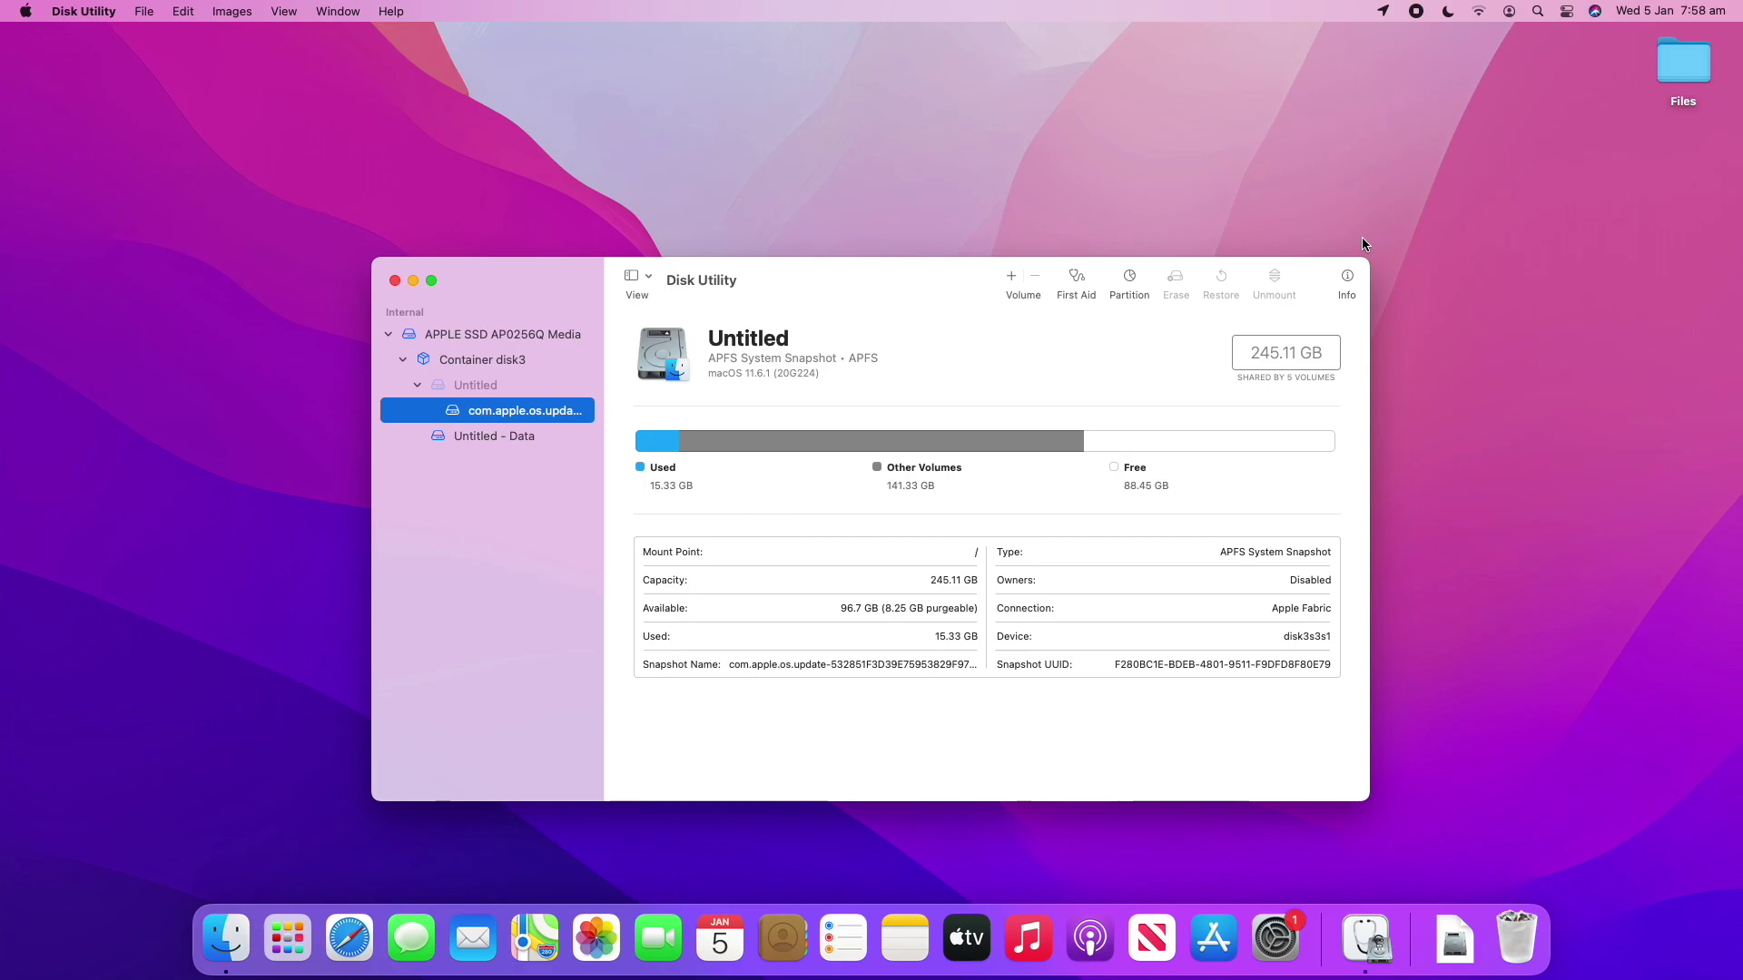
left_click(641, 276)
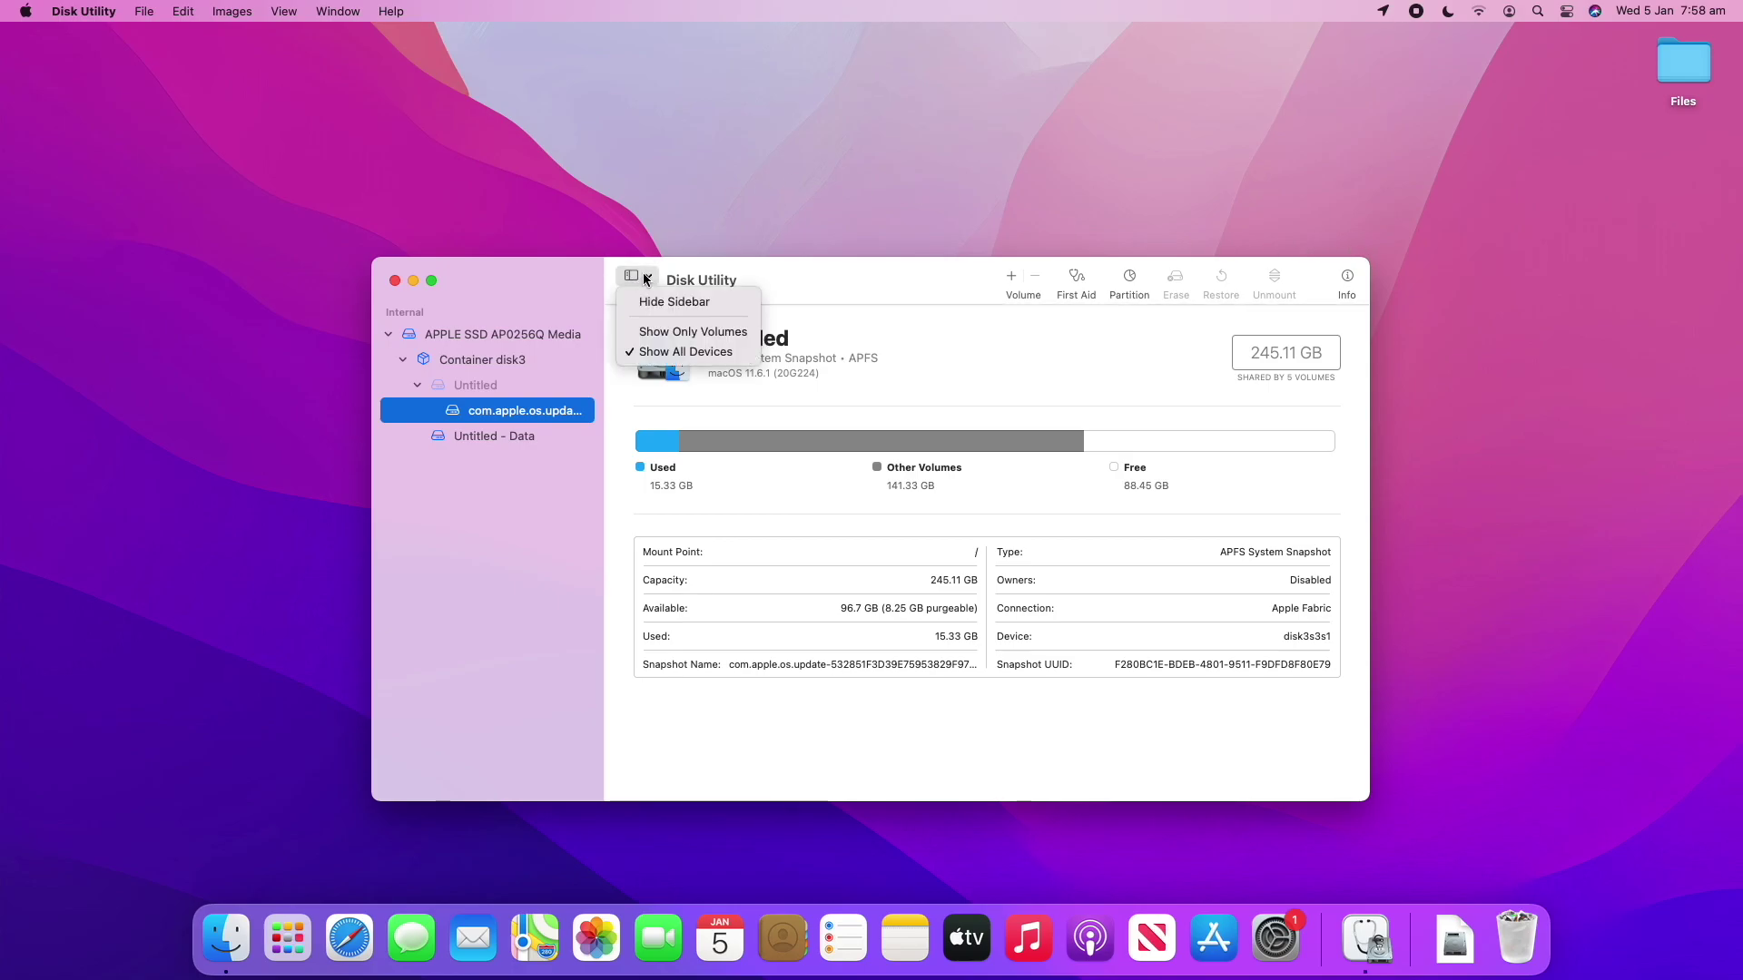
left_click(626, 333)
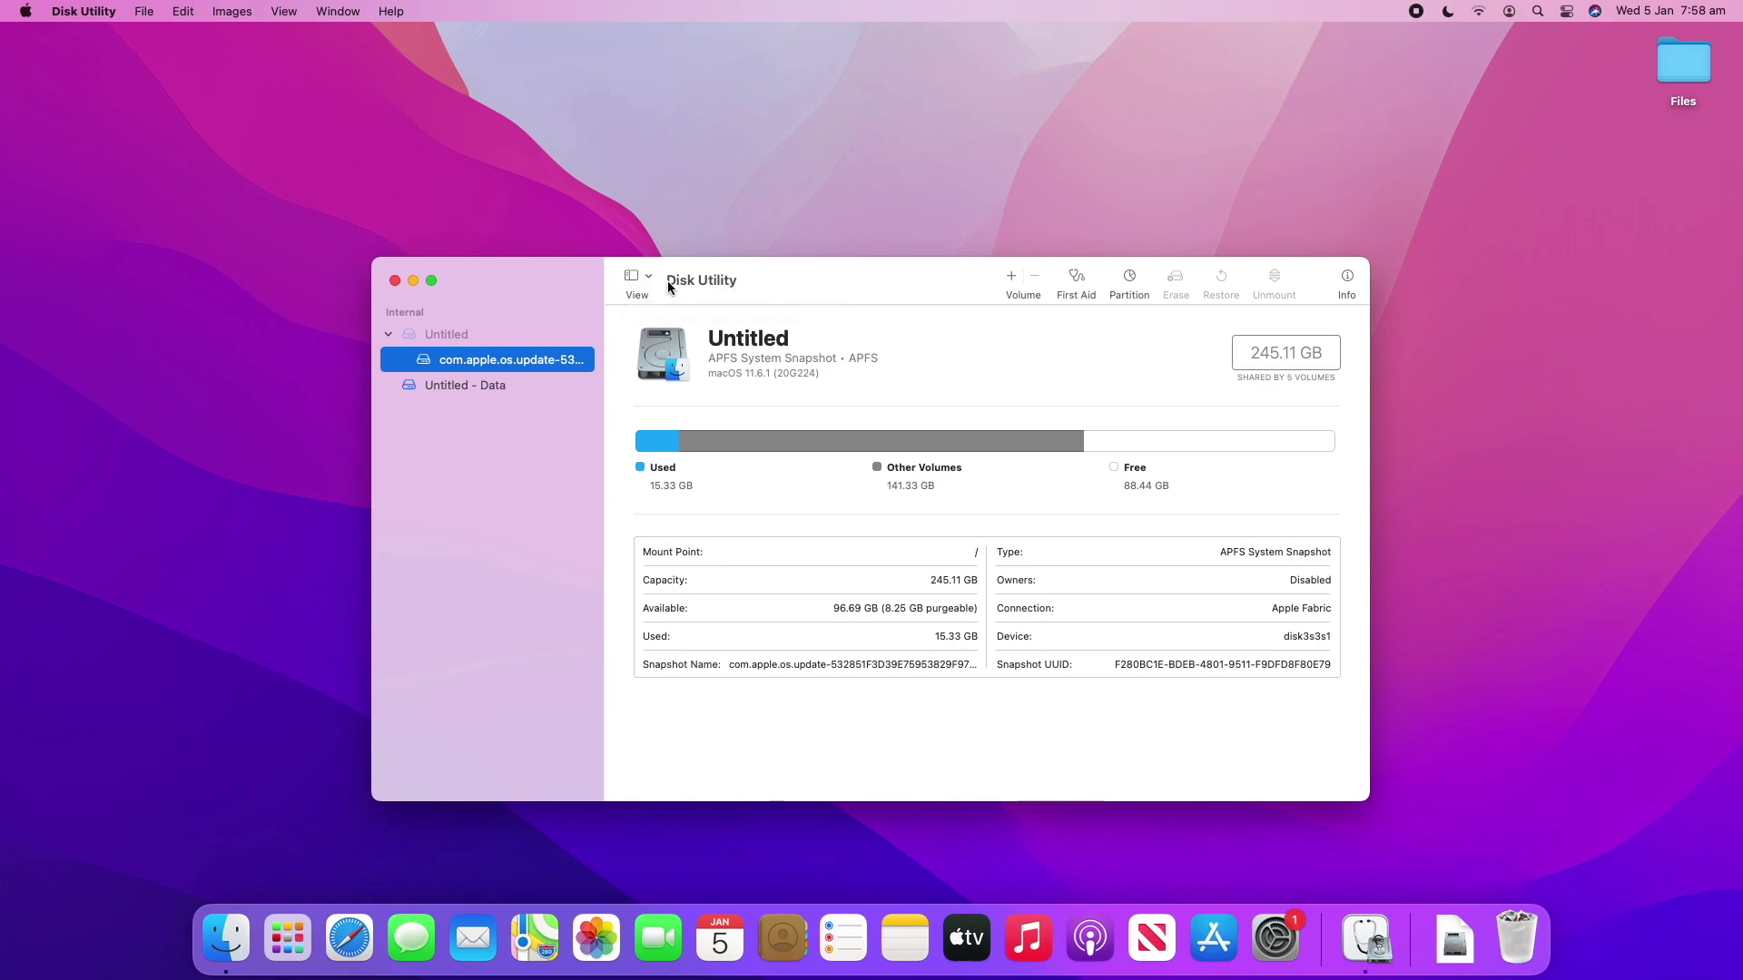
left_click(649, 276)
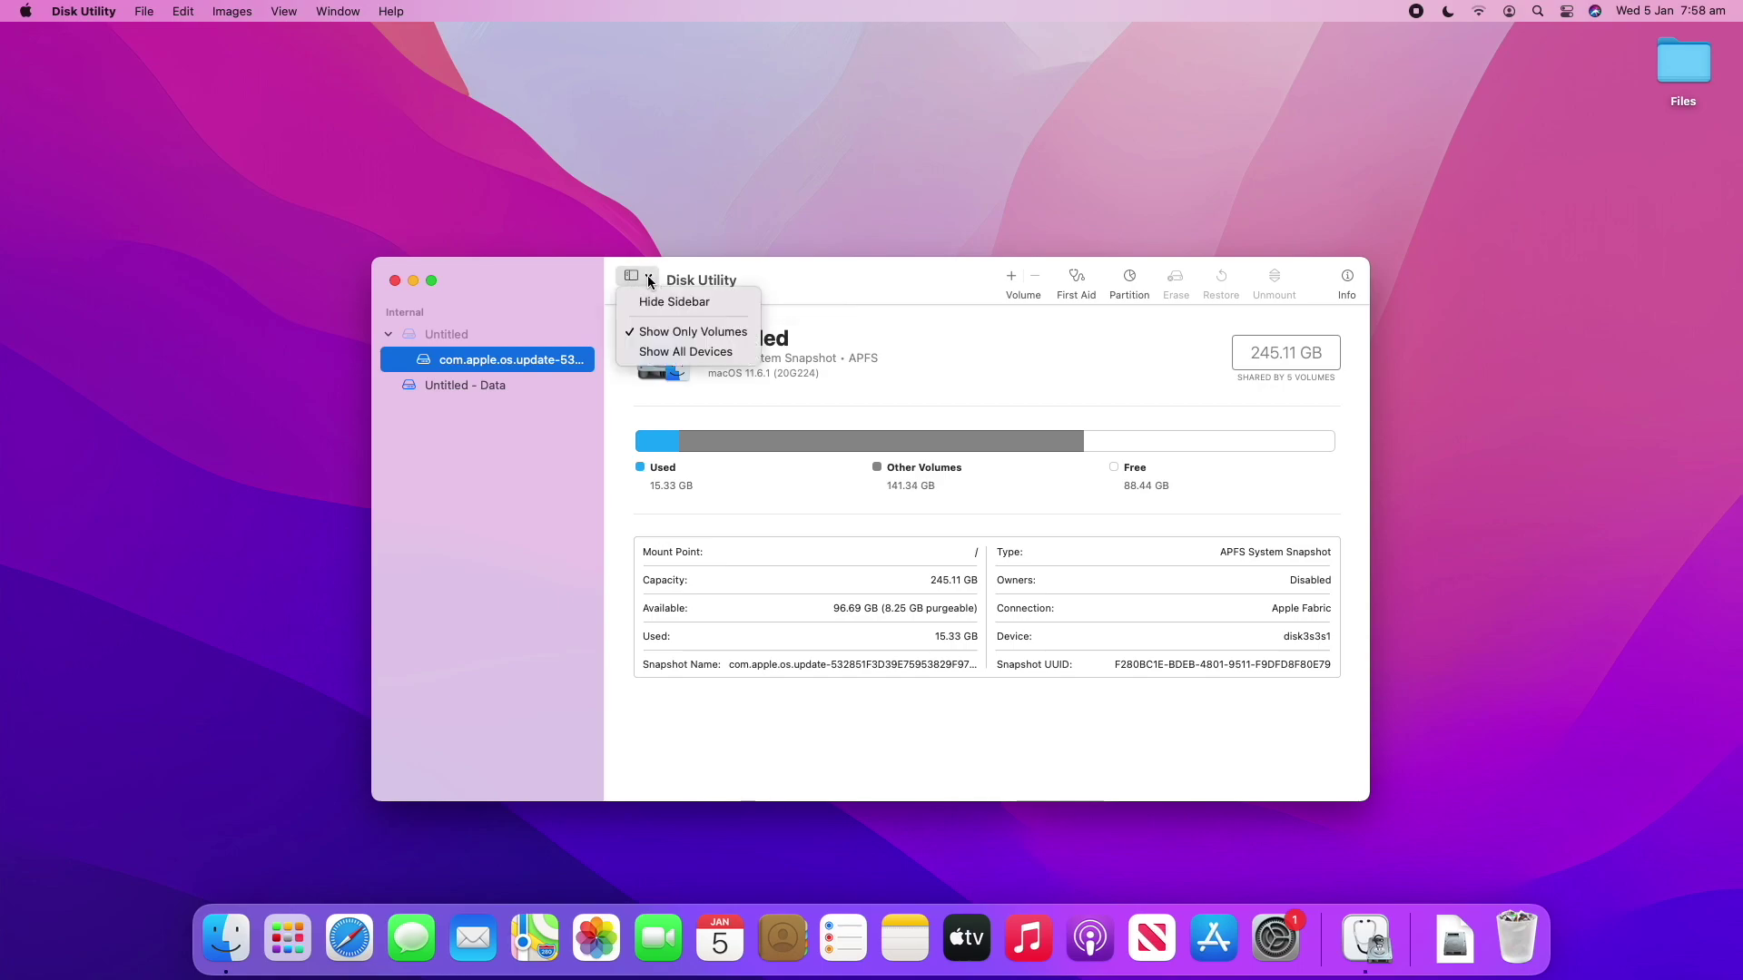
left_click(657, 354)
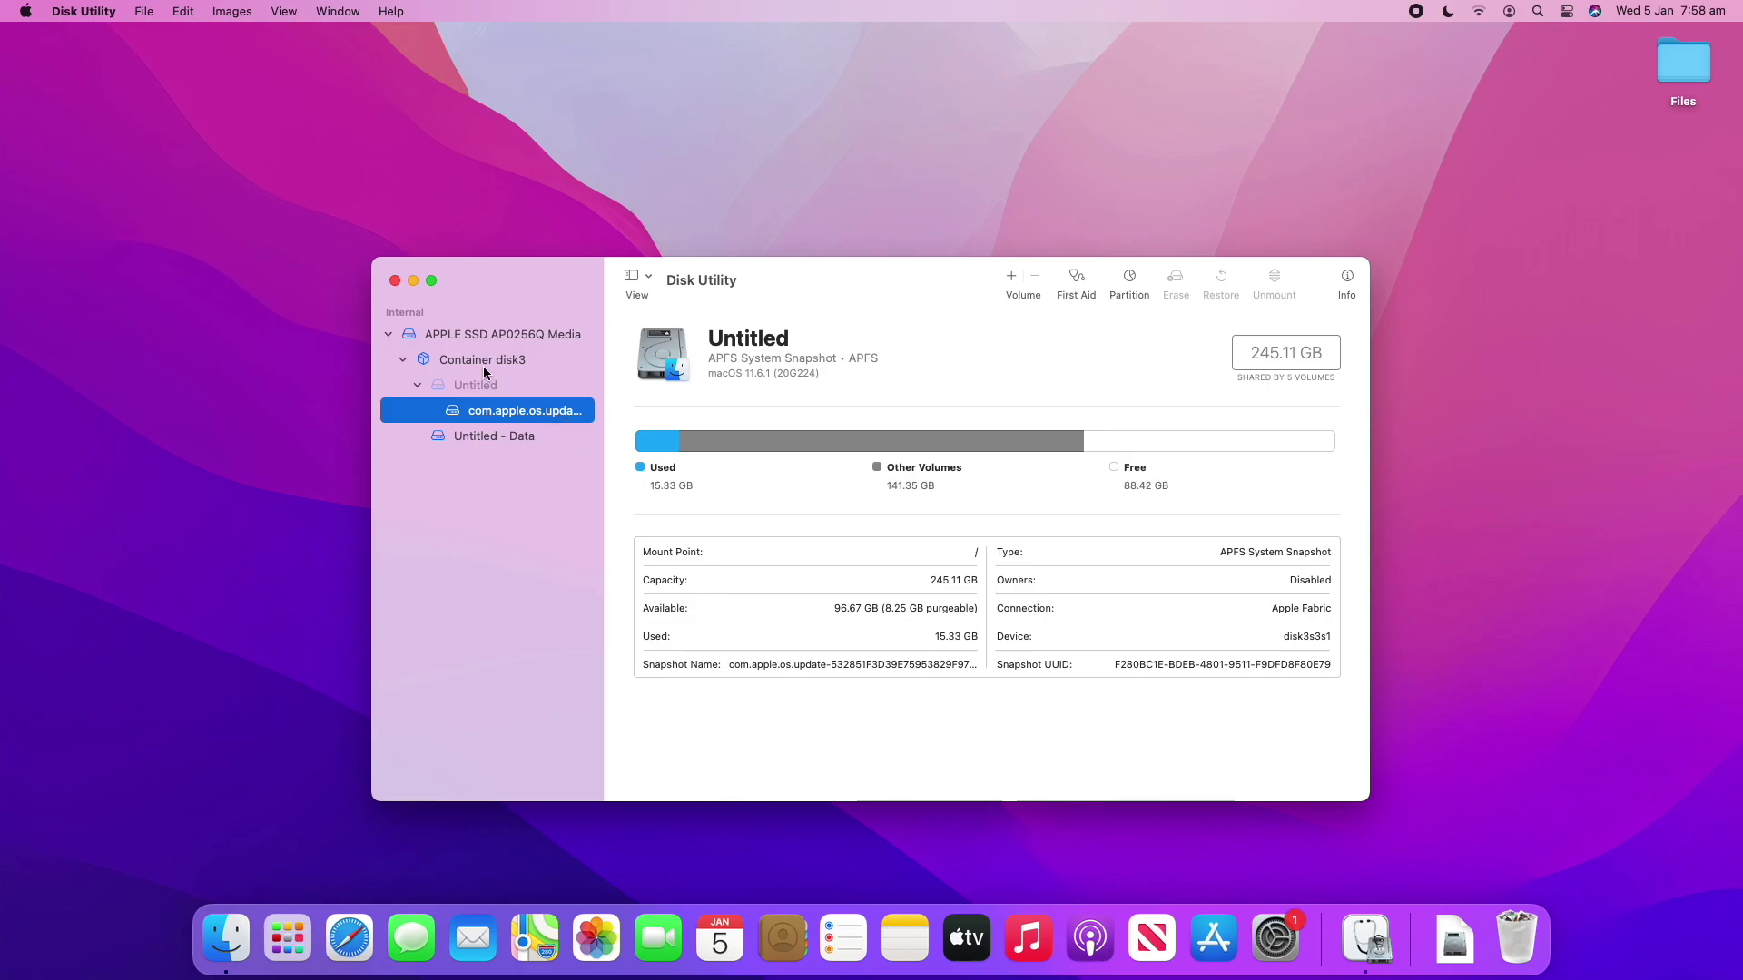
Review Container disk3's details, then select the APPLE SSD AP0256Q Media disk (251 GB, GUID)
double_click(856, 358)
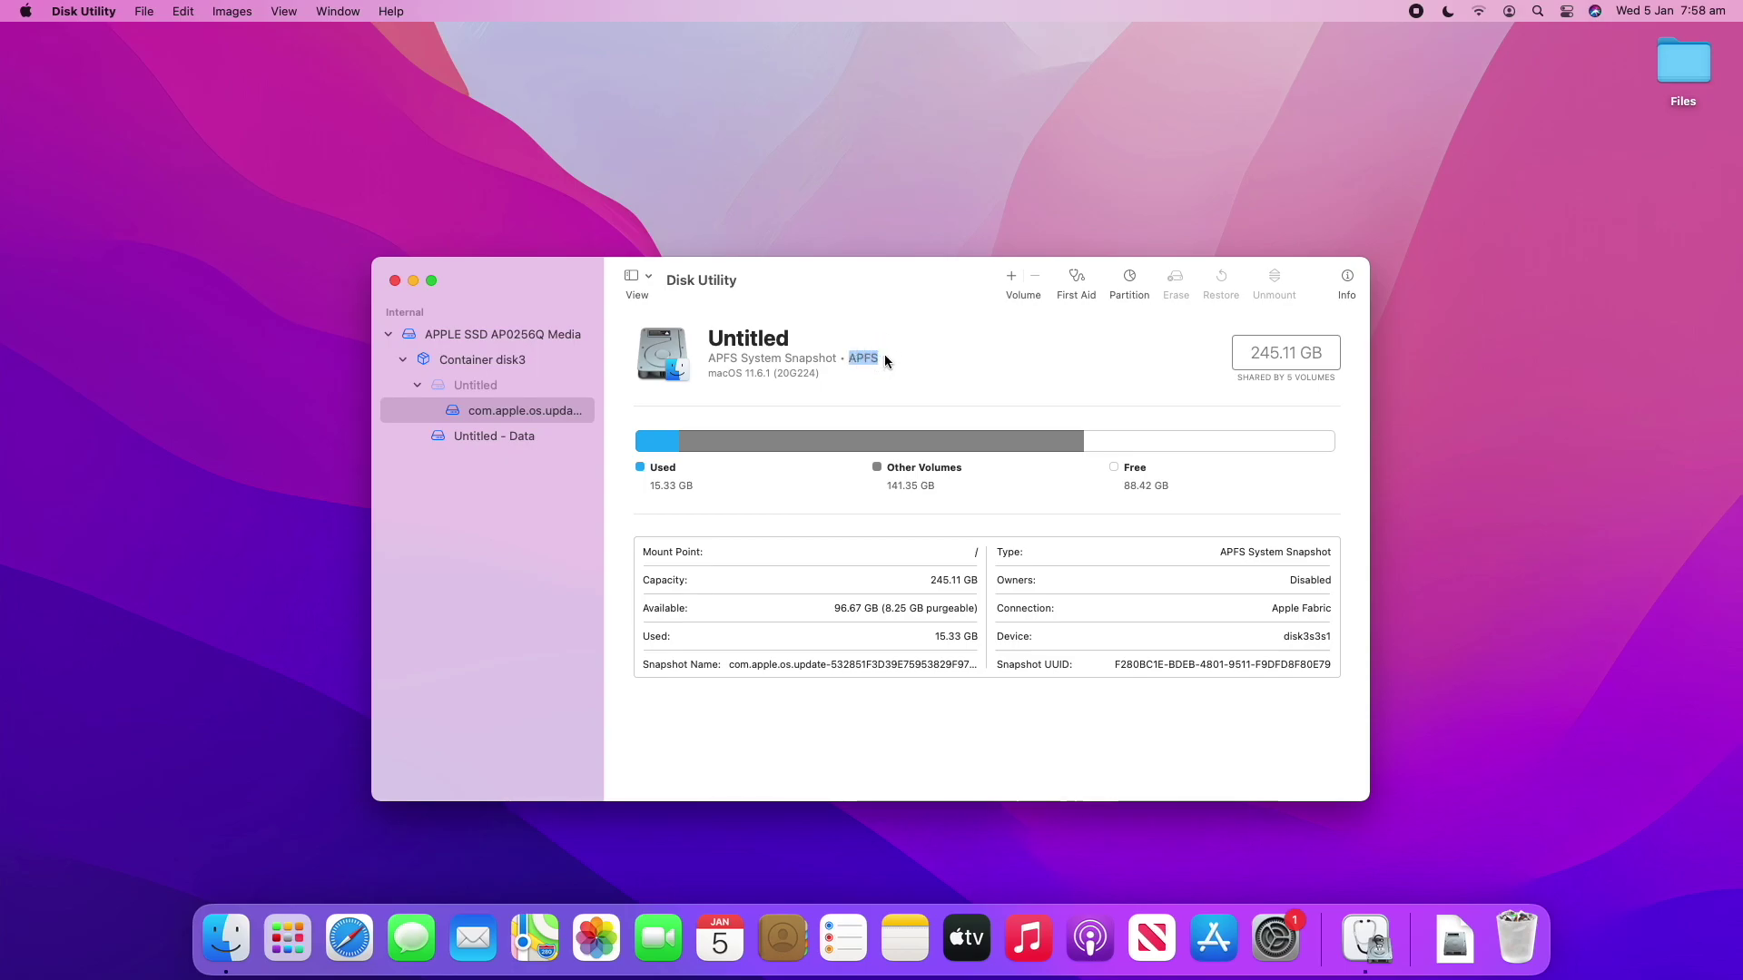
left_click(844, 359)
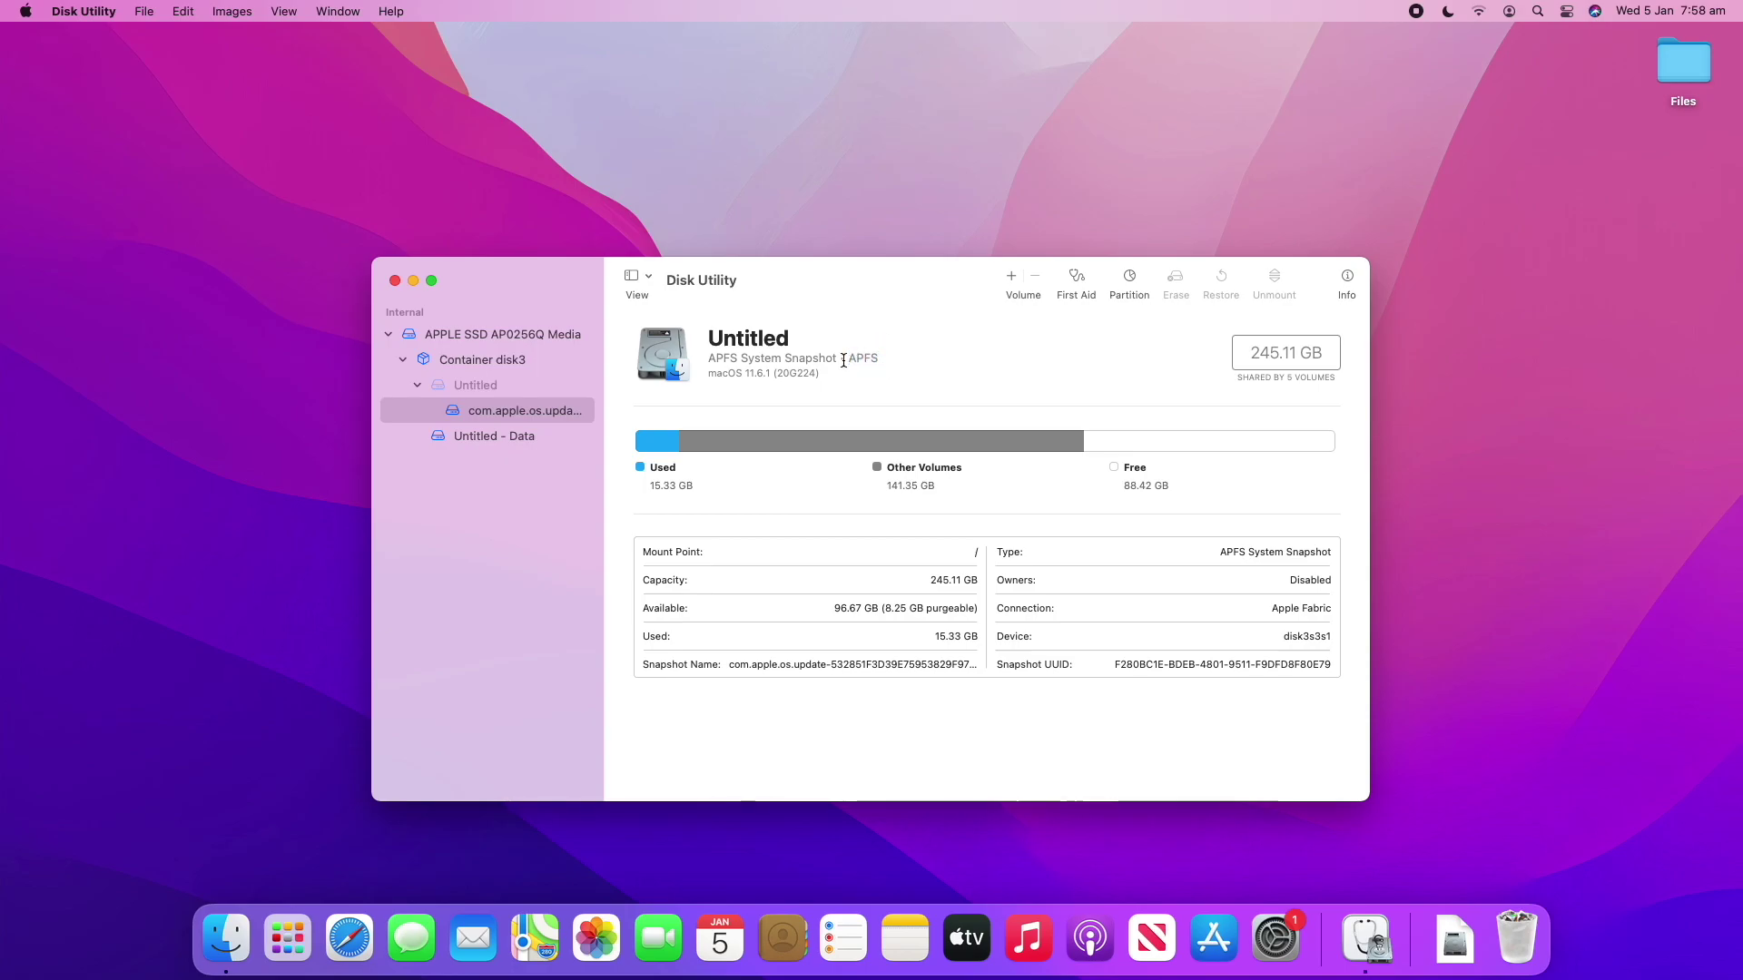
left_click(462, 367)
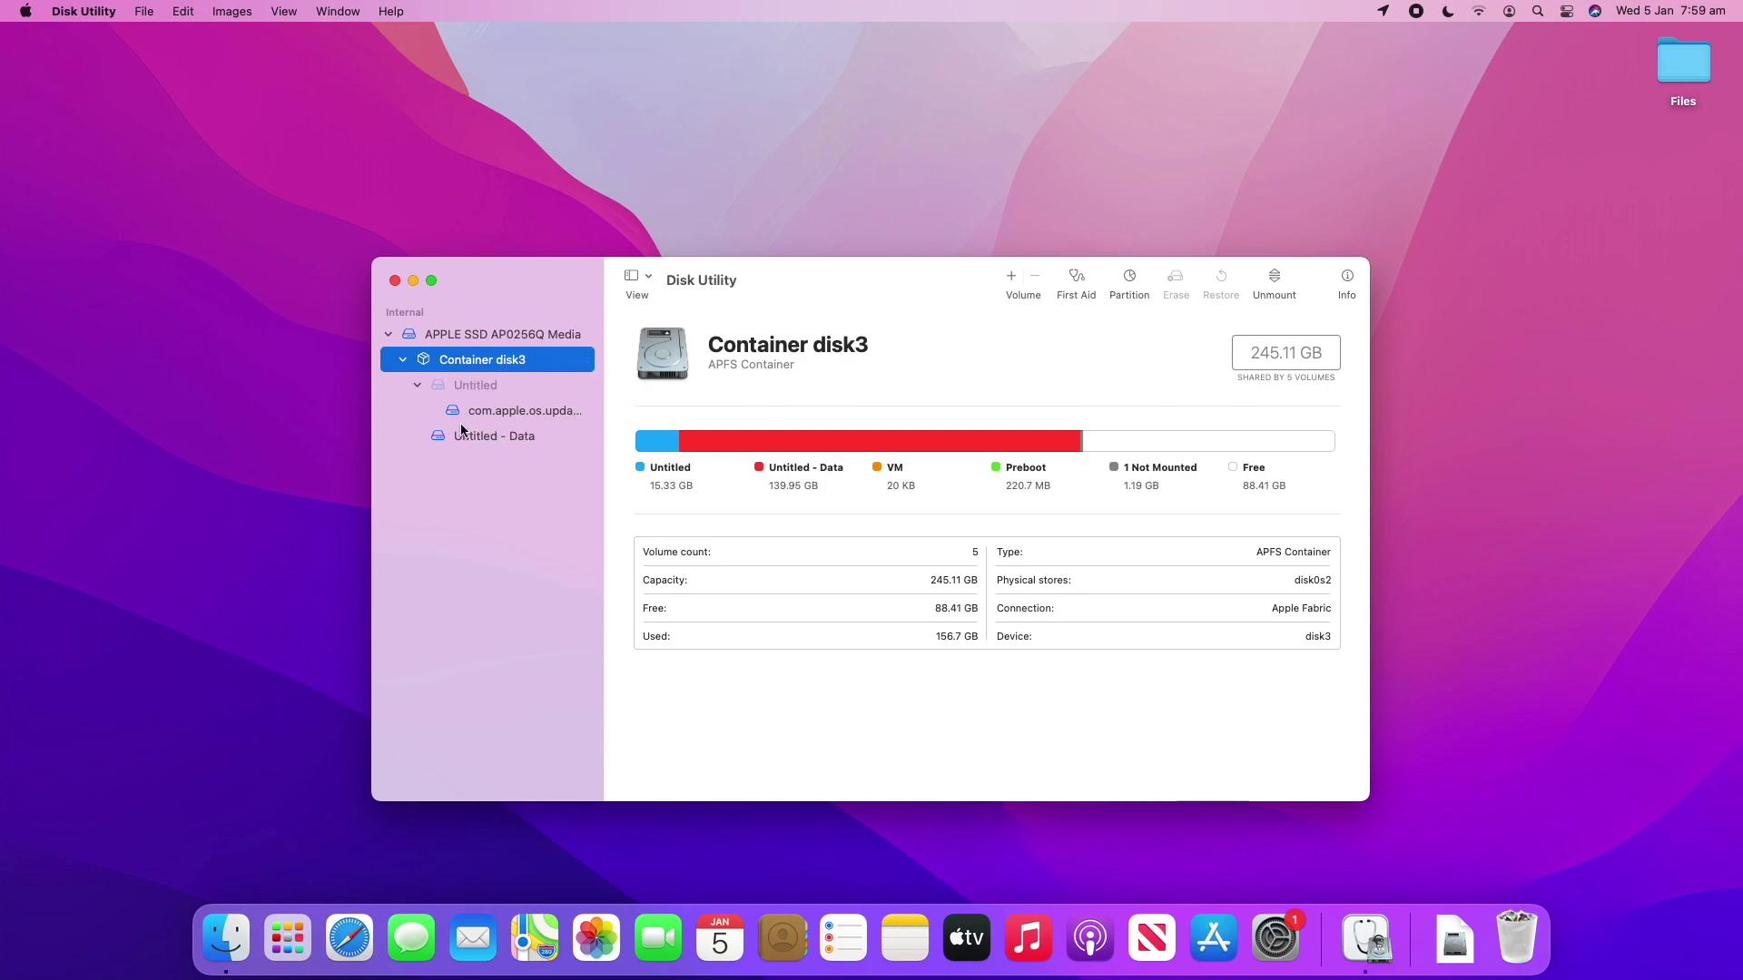
left_click(711, 370)
left_click_drag(711, 370, 795, 367)
left_click(795, 367)
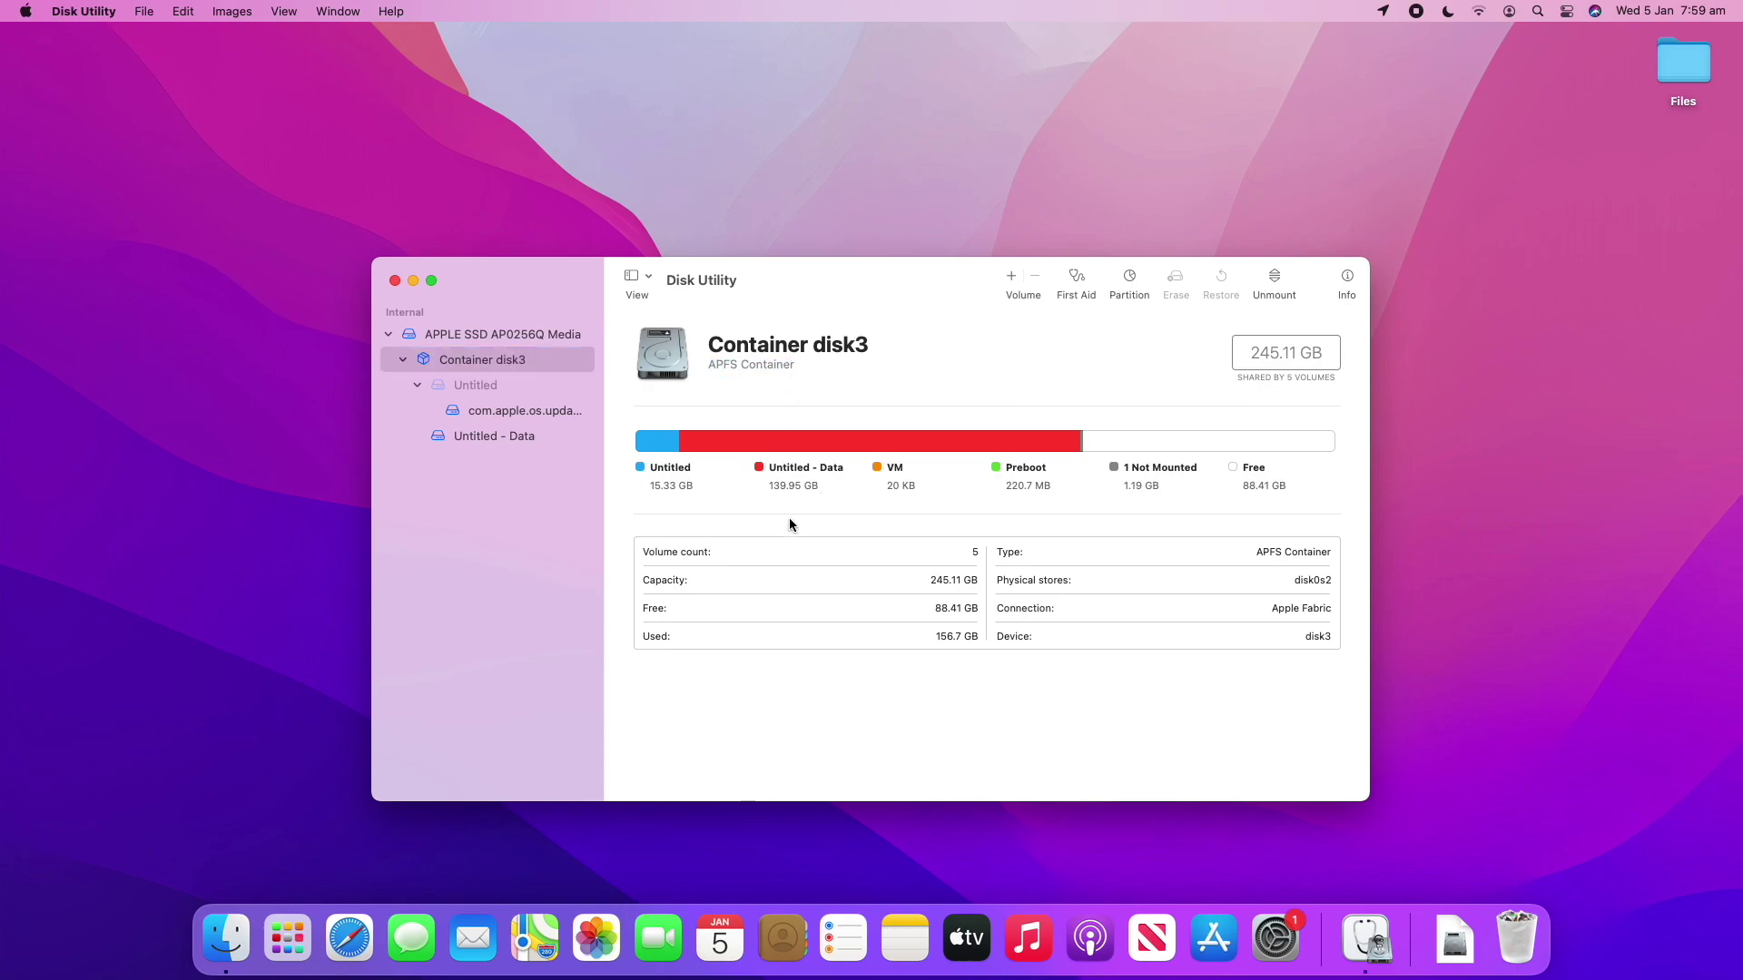
left_click(517, 519)
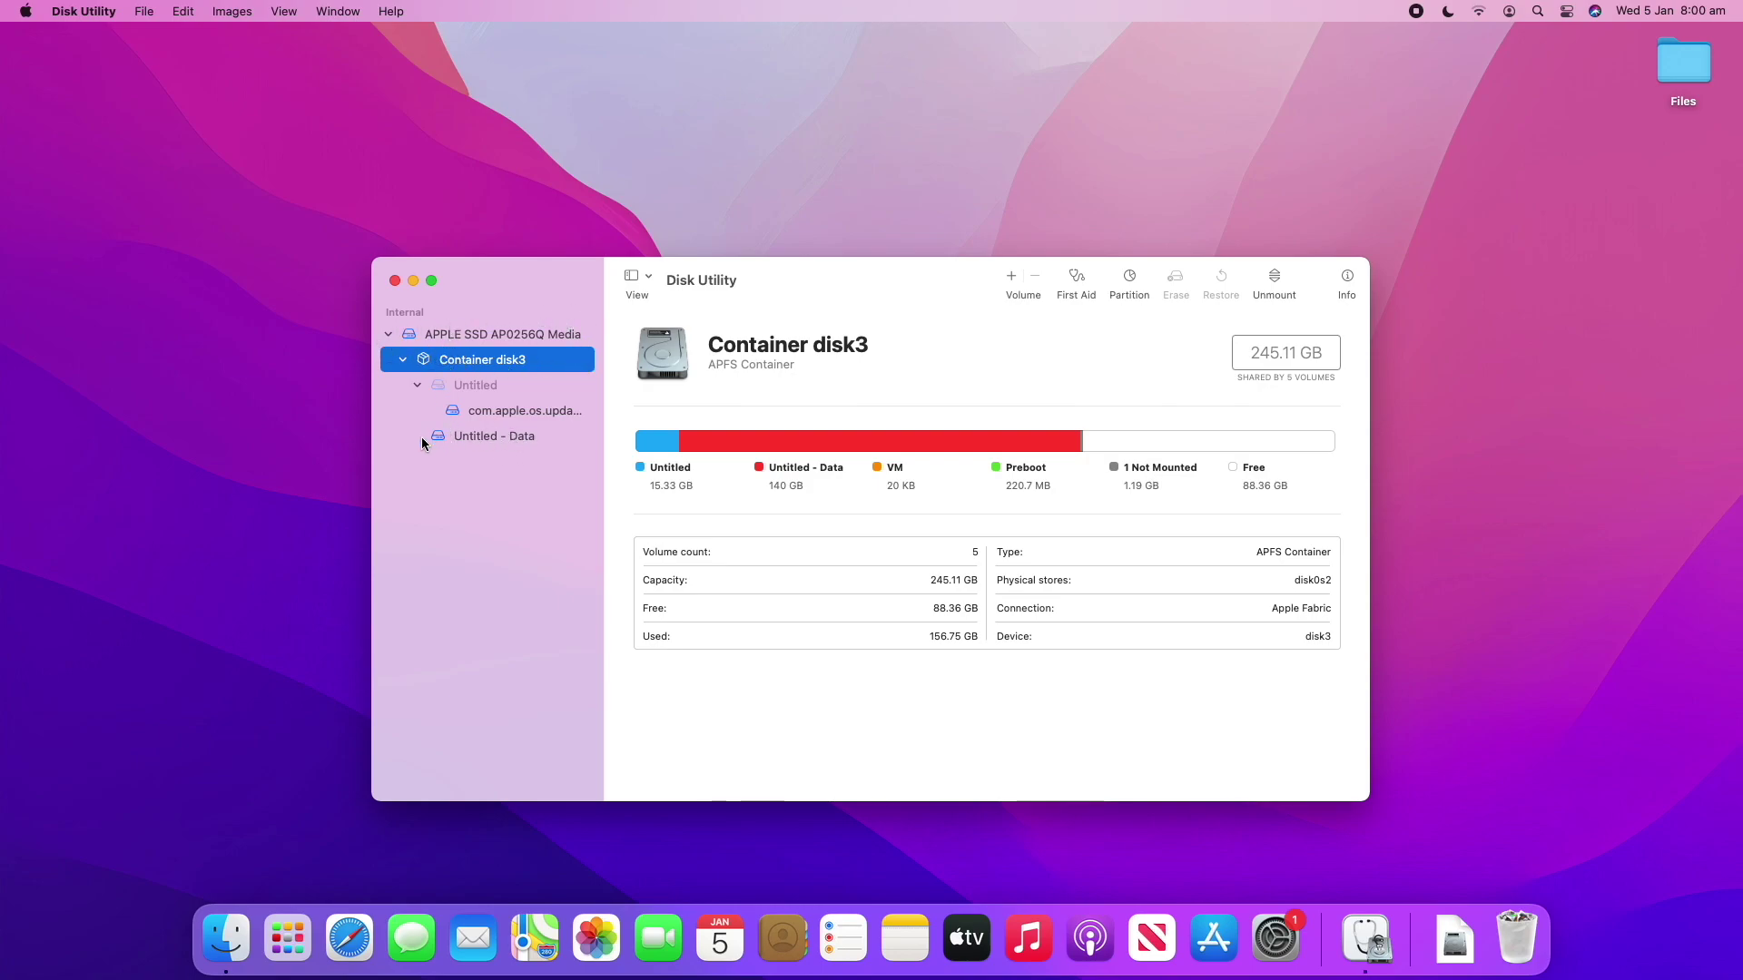
left_click(480, 337)
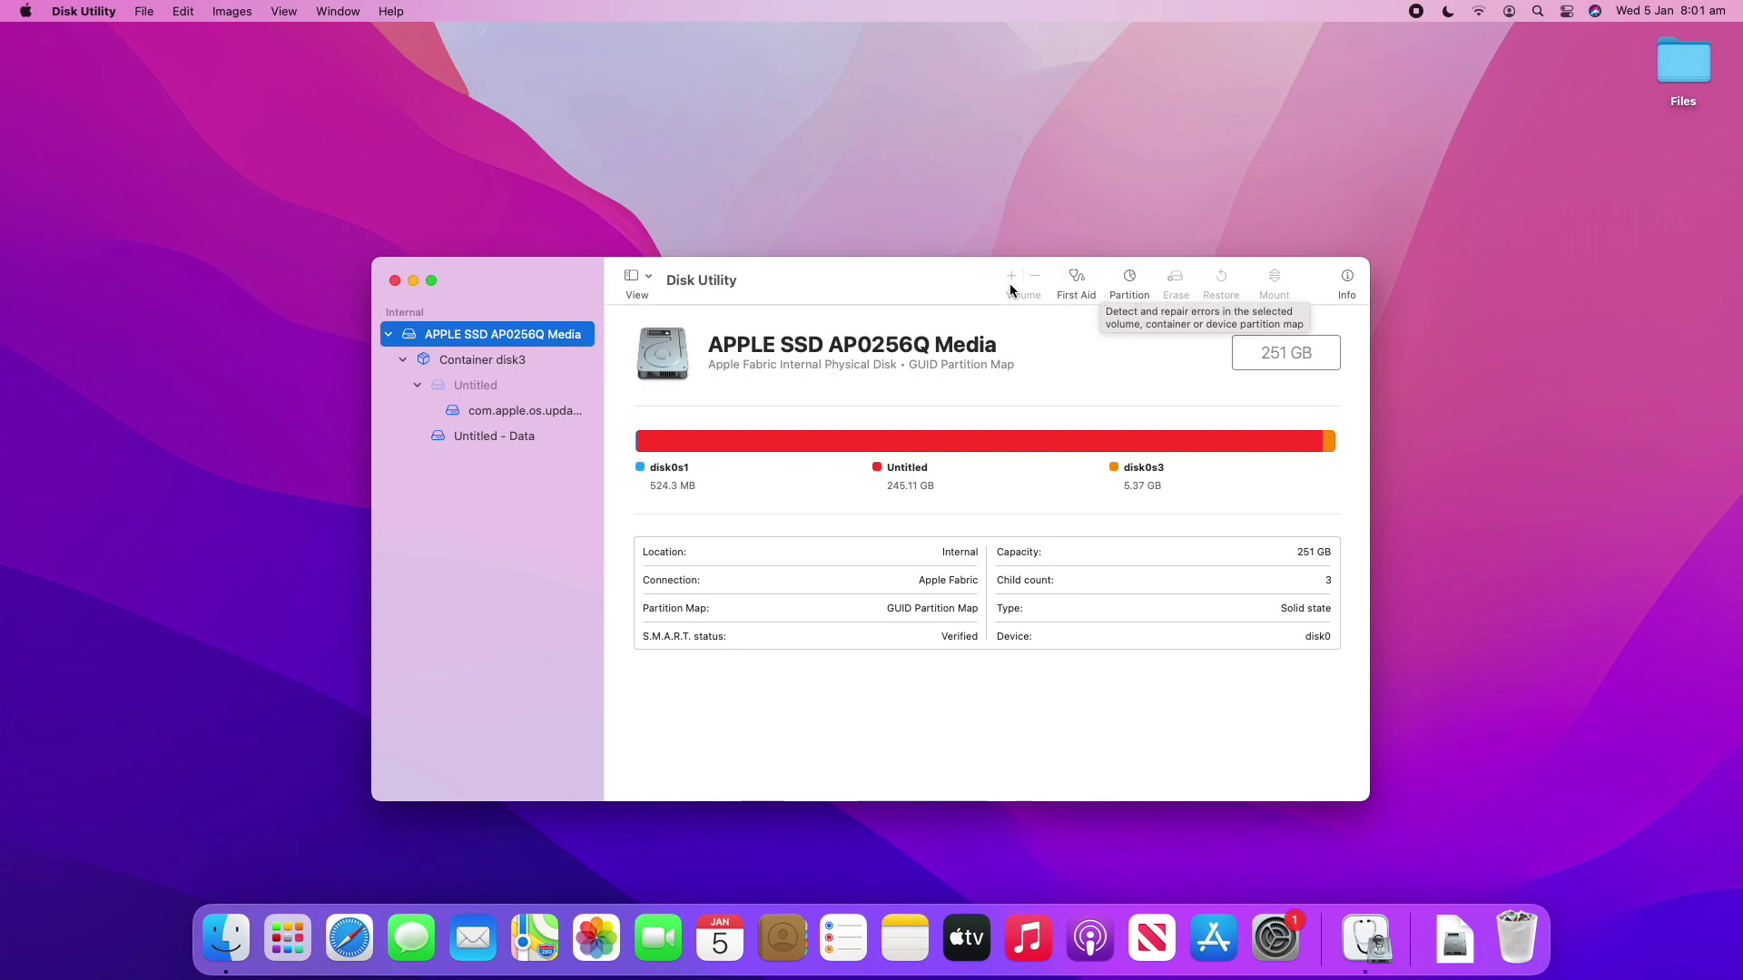
Start partitioning APPLE SSD AP0256Q Media by selecting the 245 GB Untitled slice and adding a partition
left_click(1130, 281)
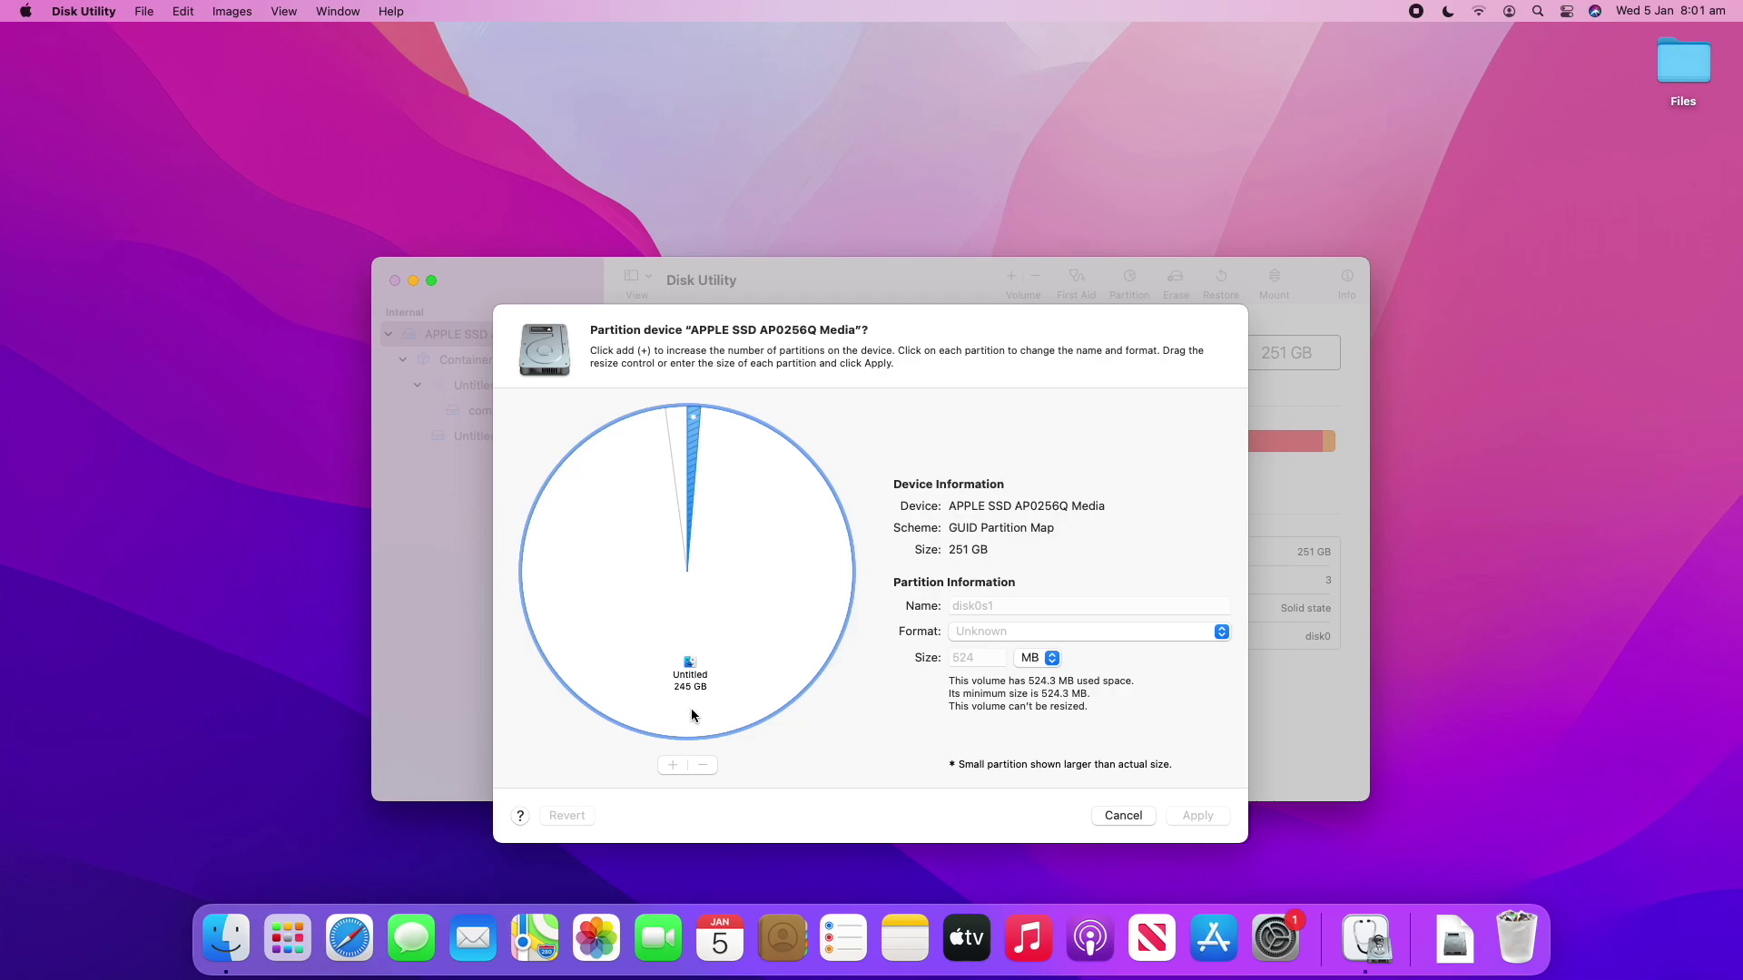
left_click(617, 620)
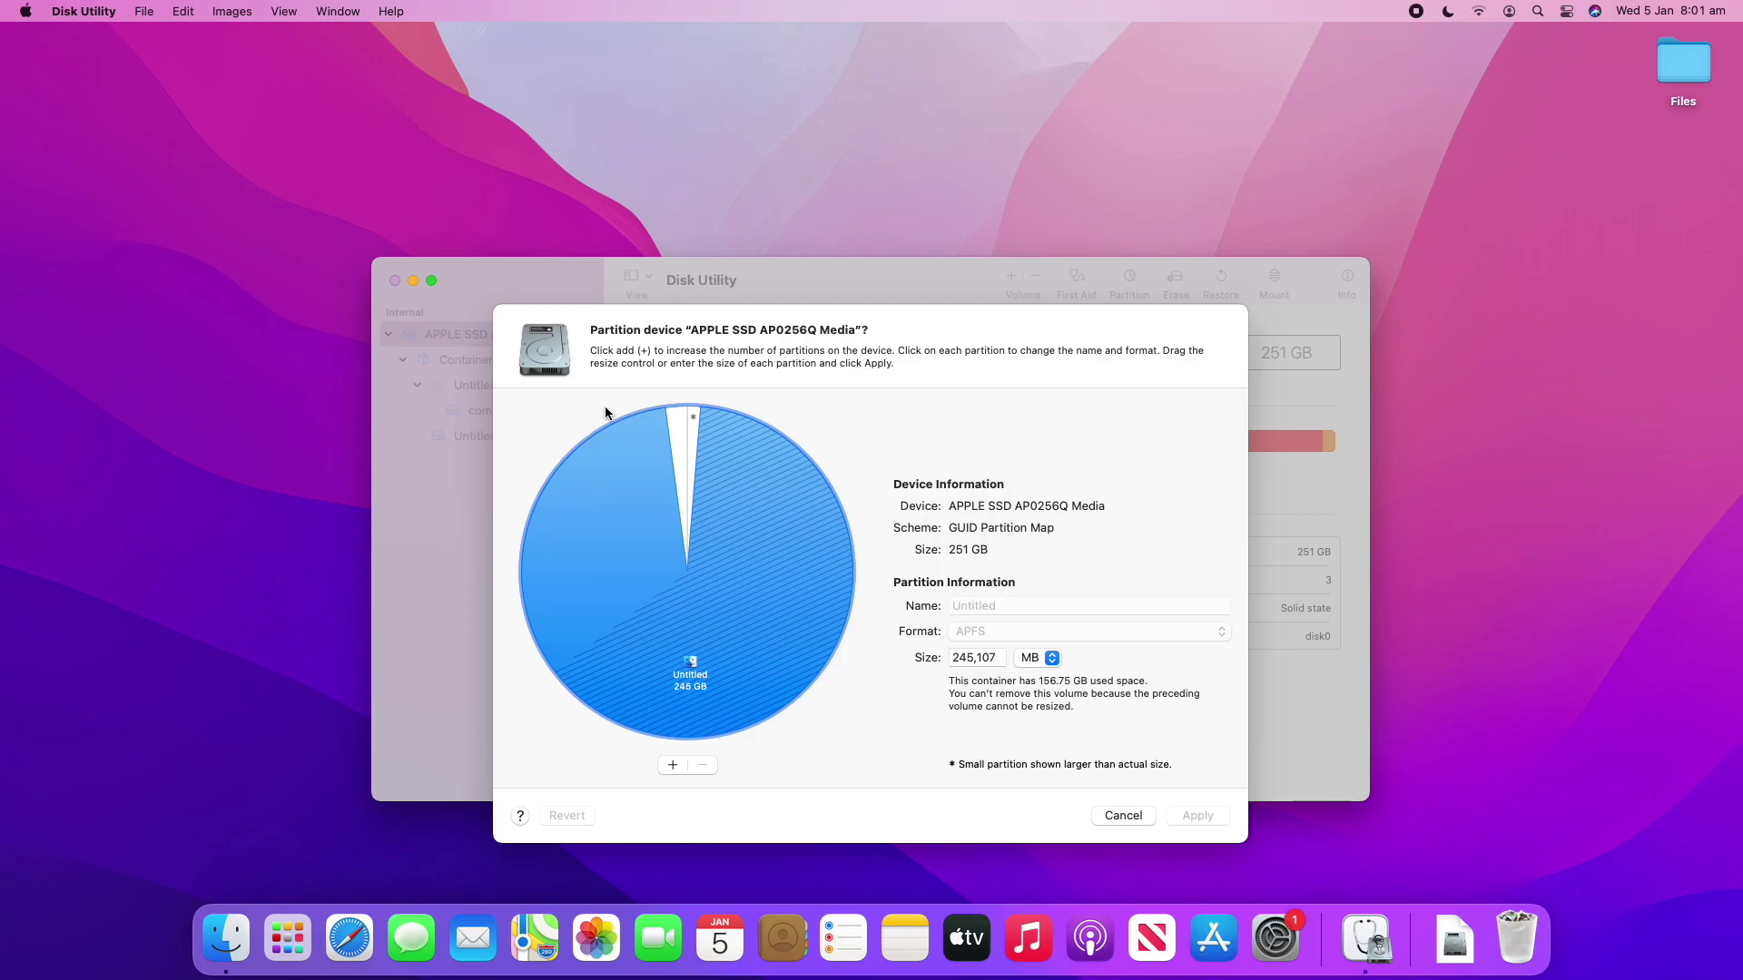
left_click(673, 767)
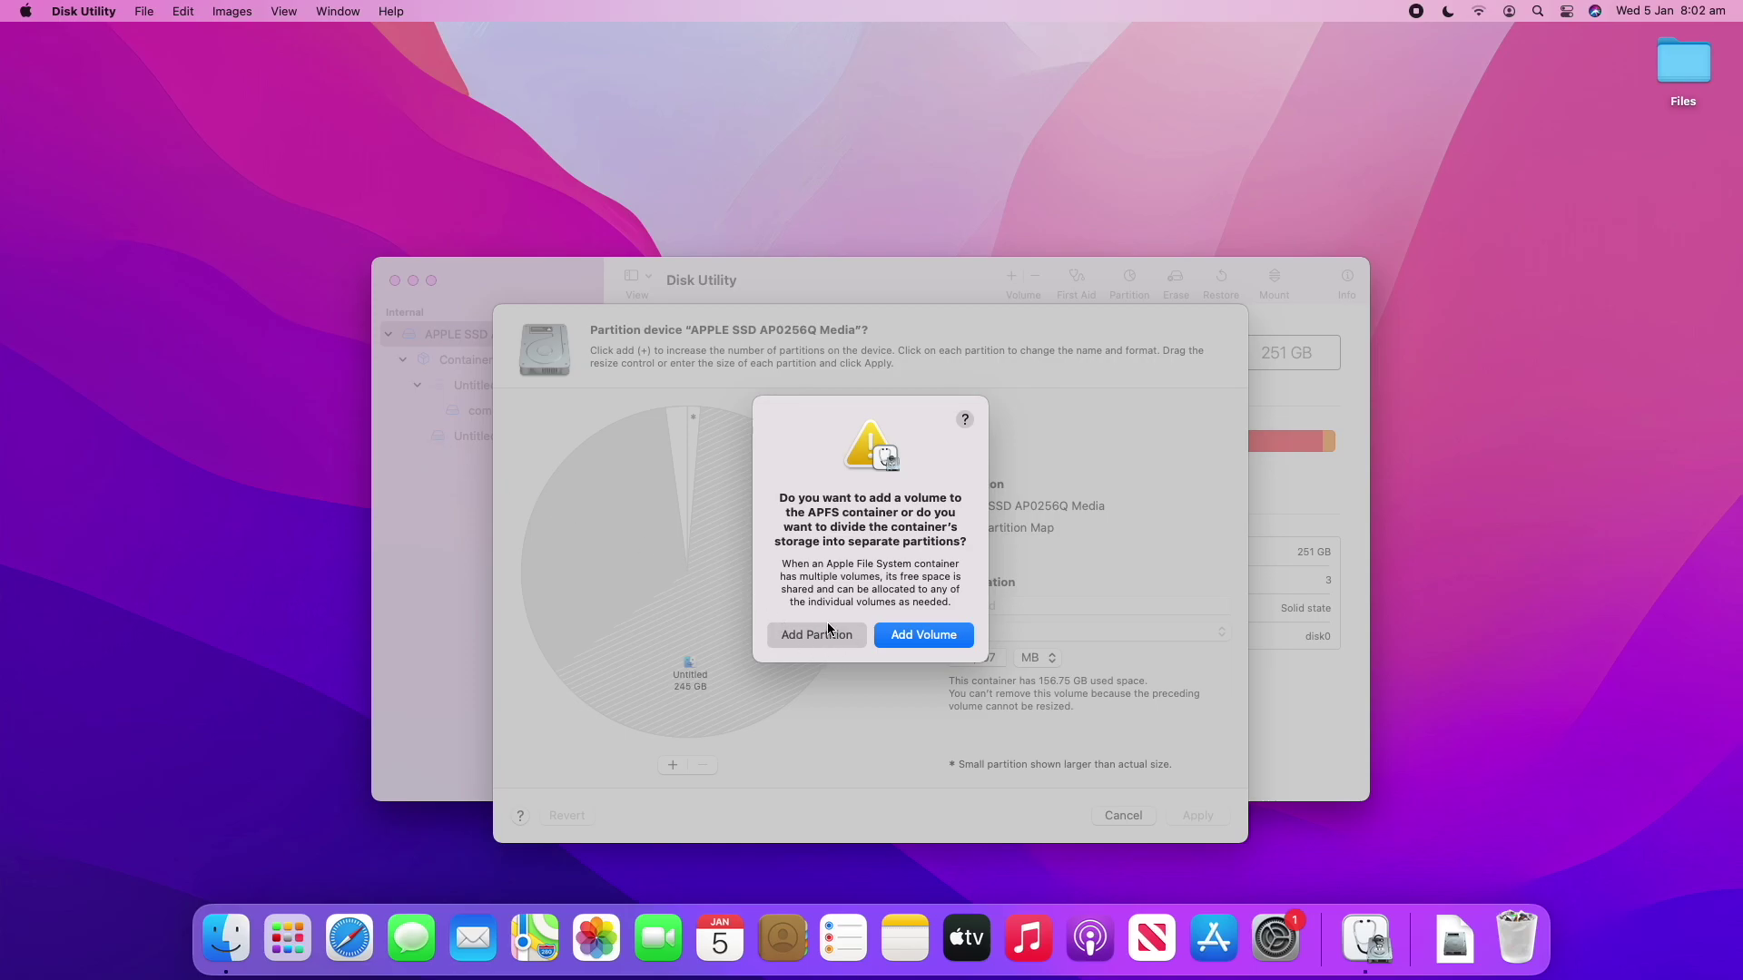
Begin adding an APFS volume named Storage with APFS format, then cancel it
left_click(919, 640)
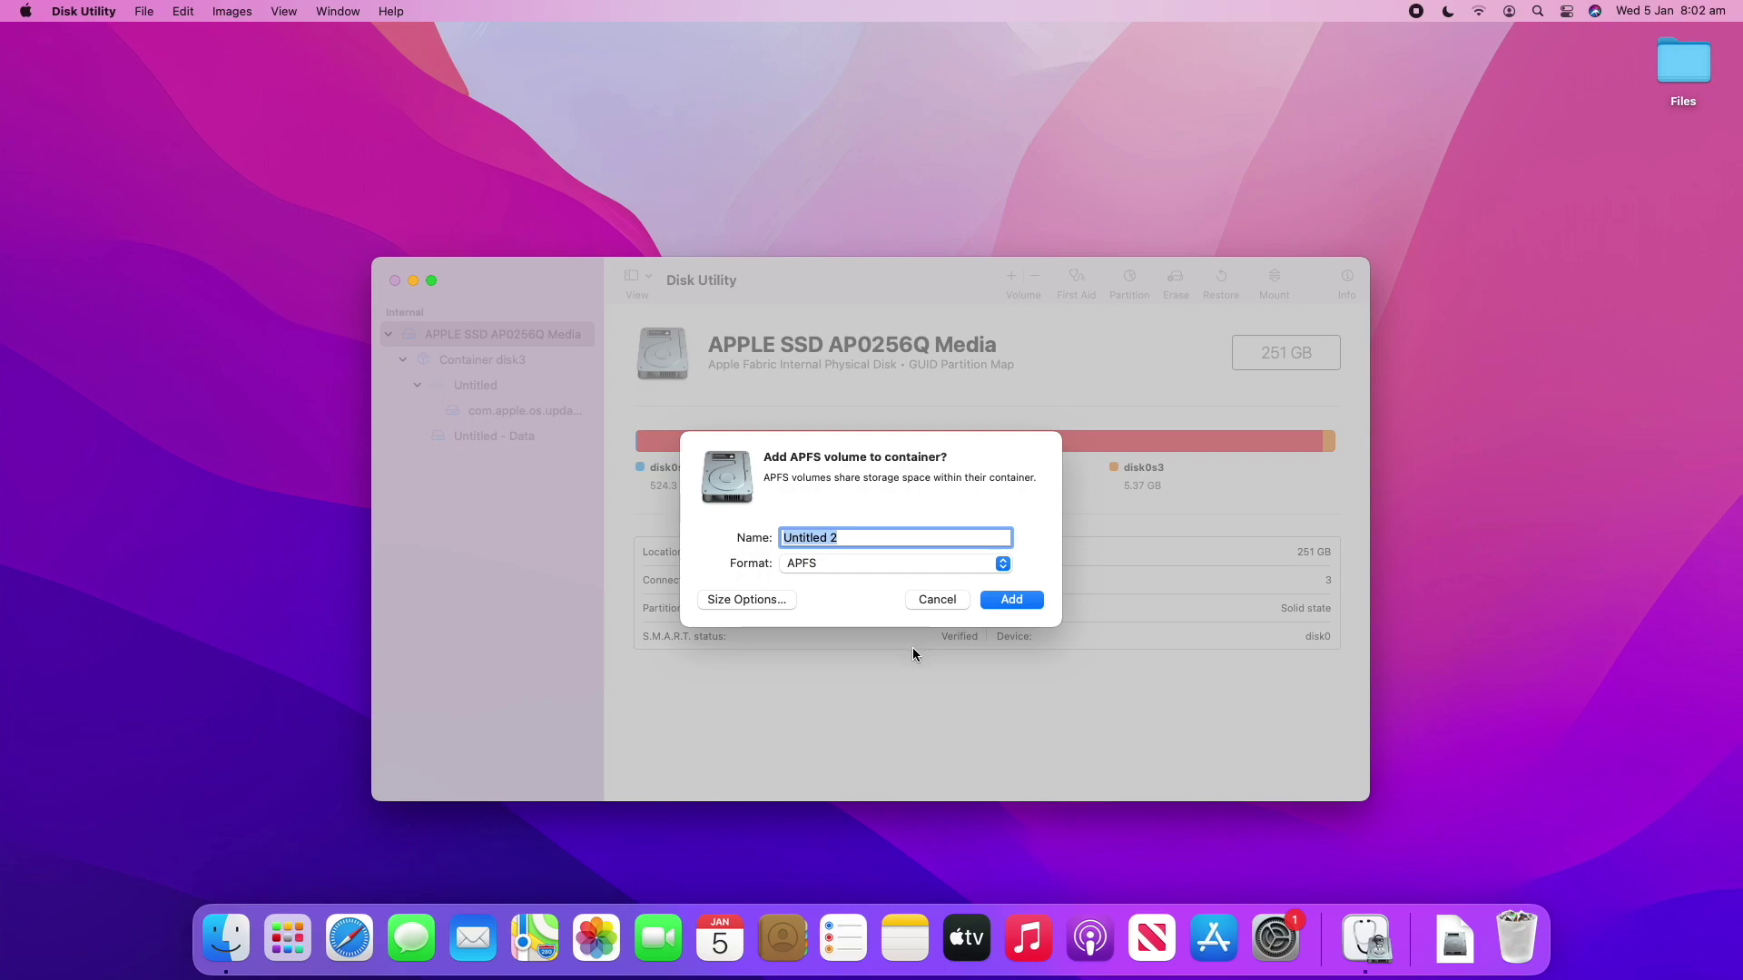
type("Storage")
left_click(869, 566)
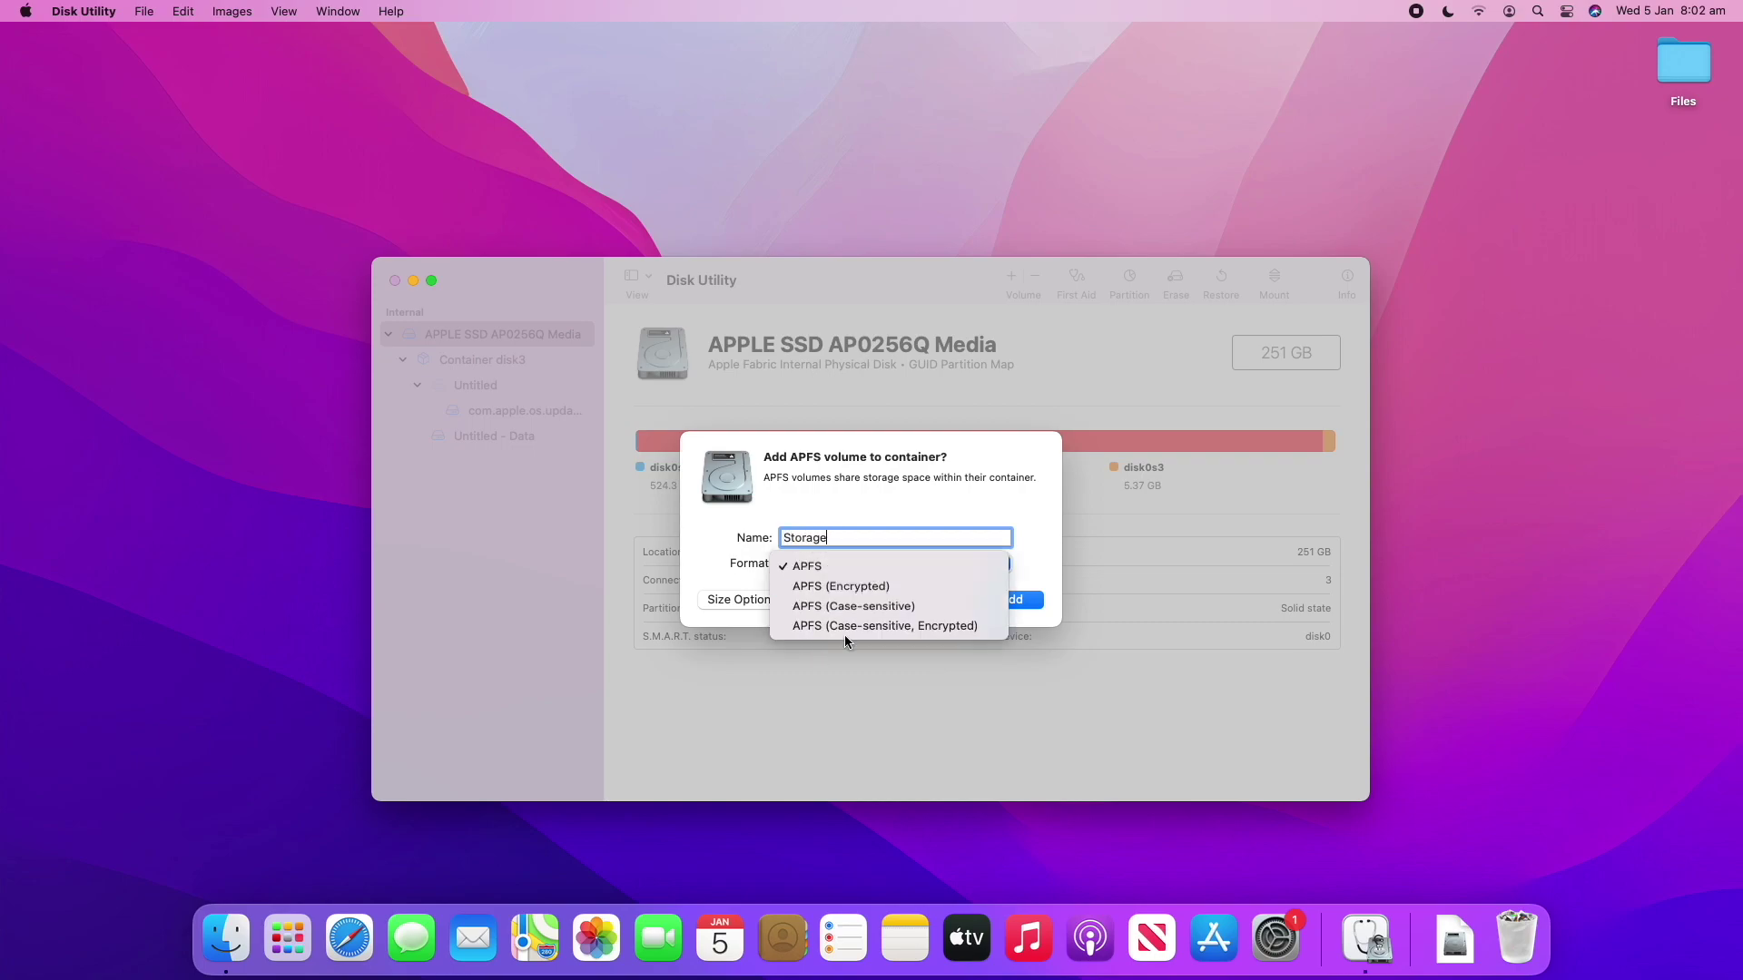
left_click(703, 547)
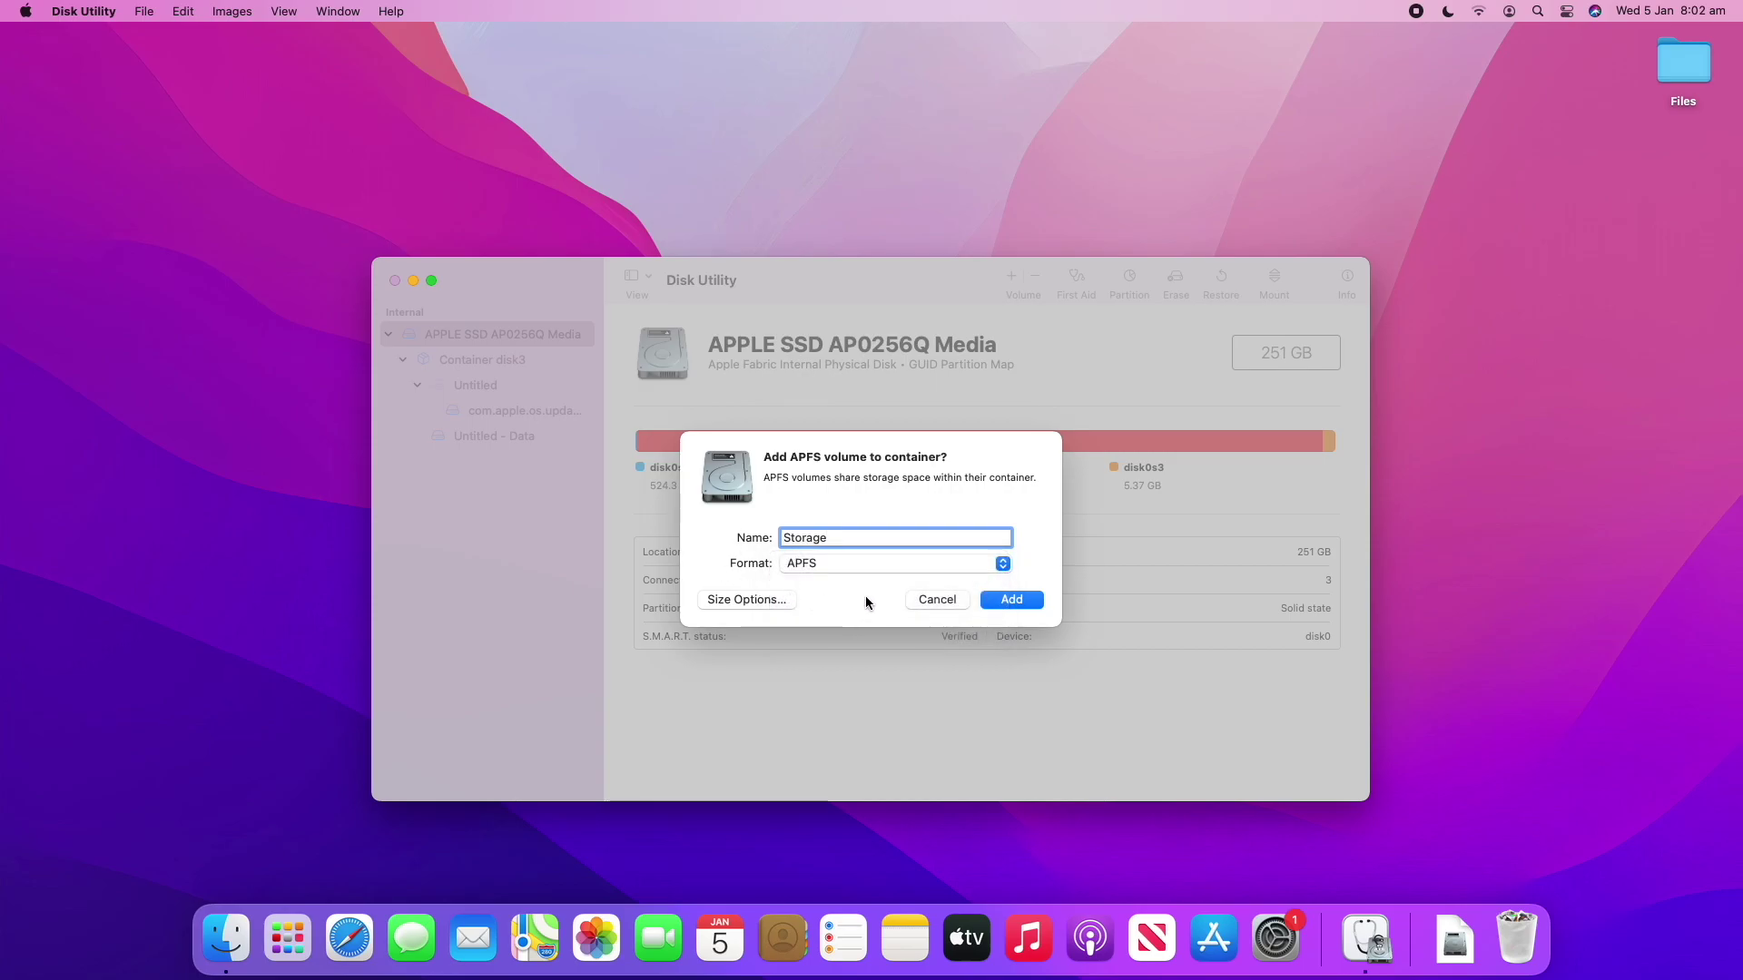
left_click(915, 598)
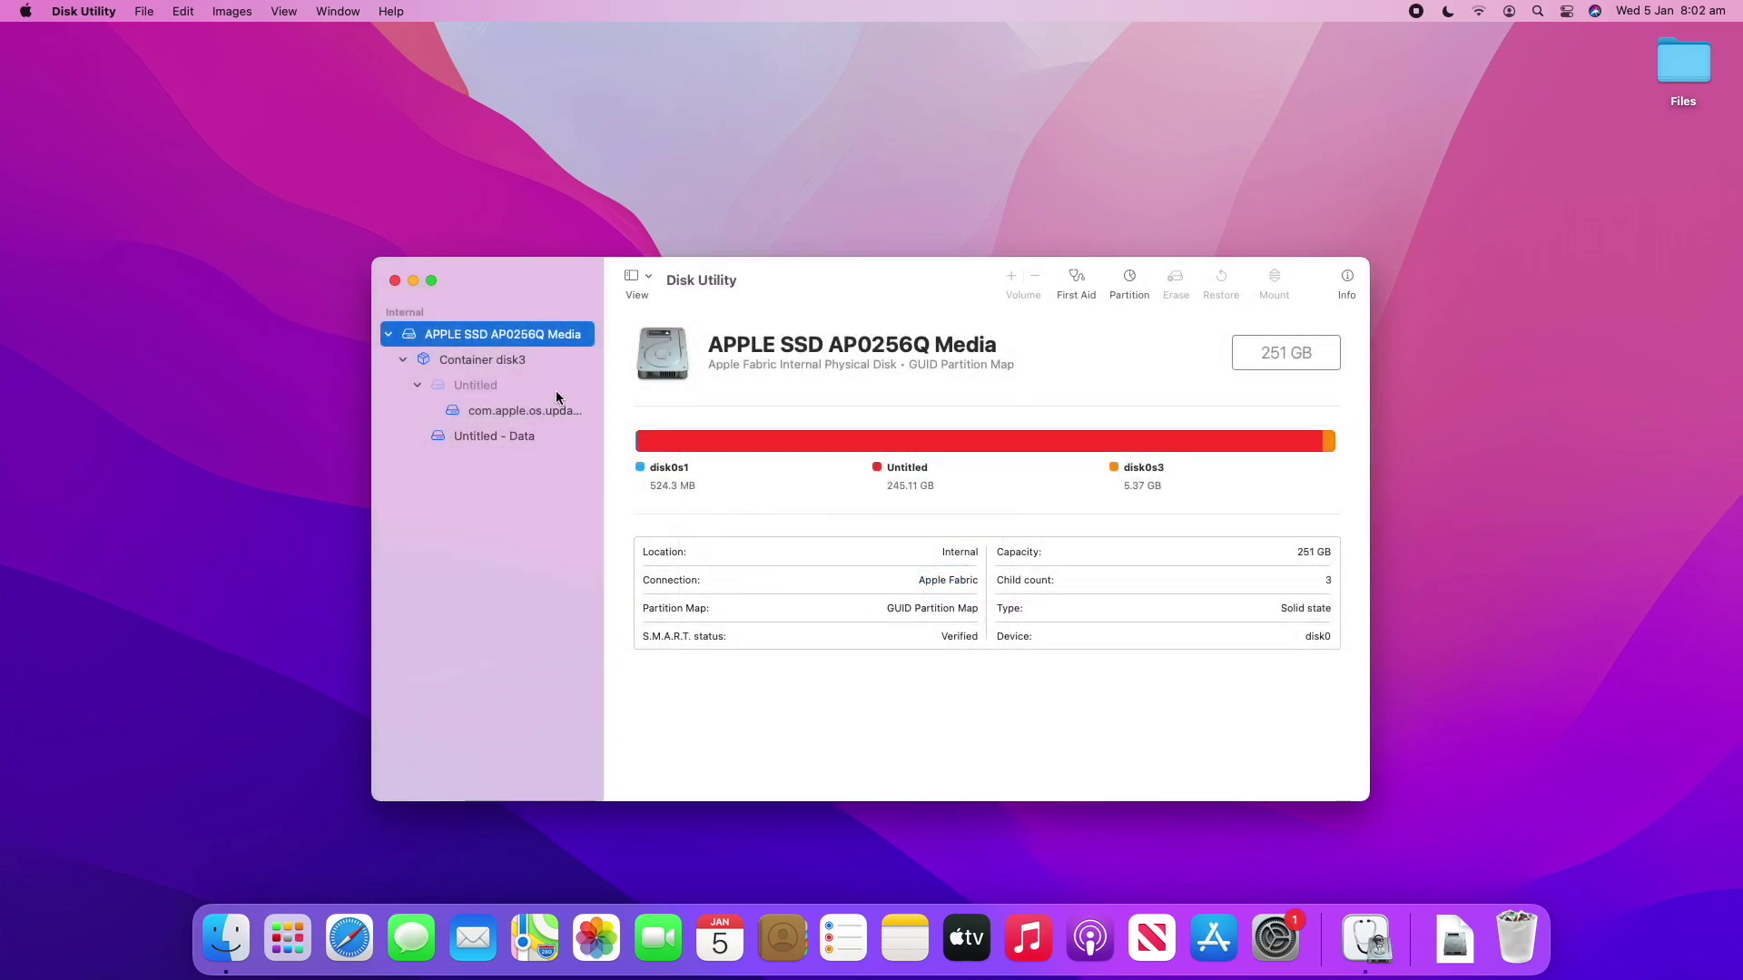
Reopen the drive's partition layout and inspect the Untitled, disk0s1 and disk0s3 pie slices
left_click(1127, 279)
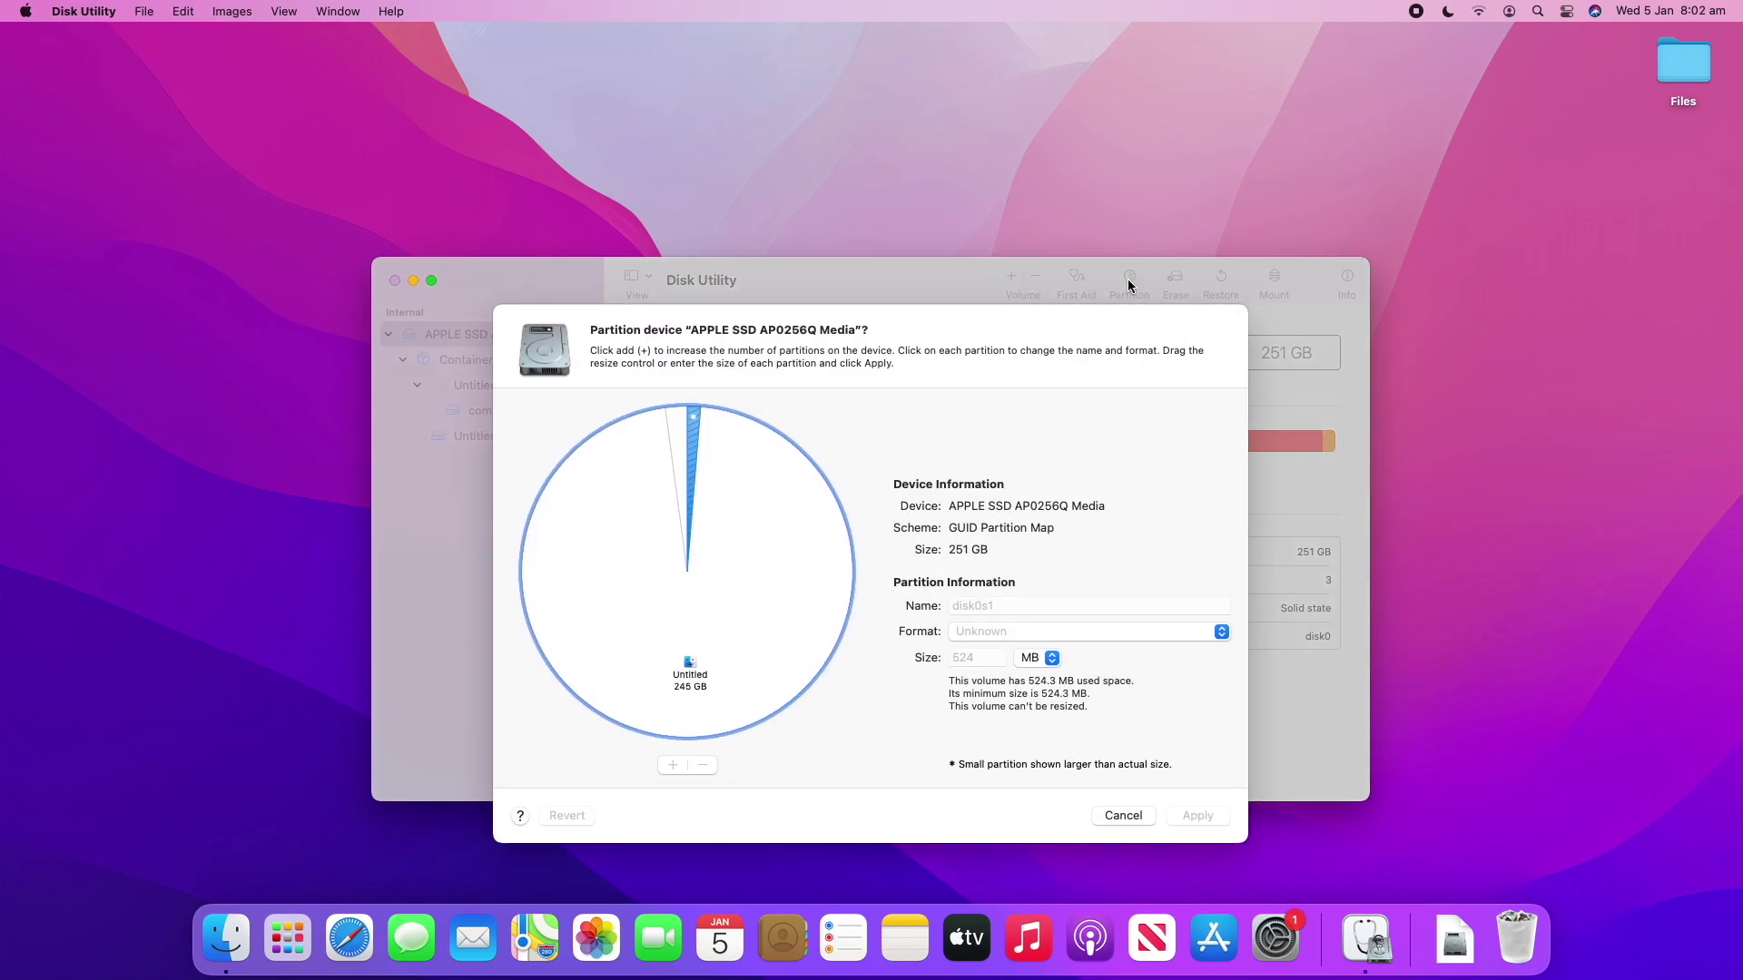
left_click(650, 639)
left_click(693, 458)
left_click(678, 436)
left_click(689, 434)
left_click(679, 430)
left_click(693, 438)
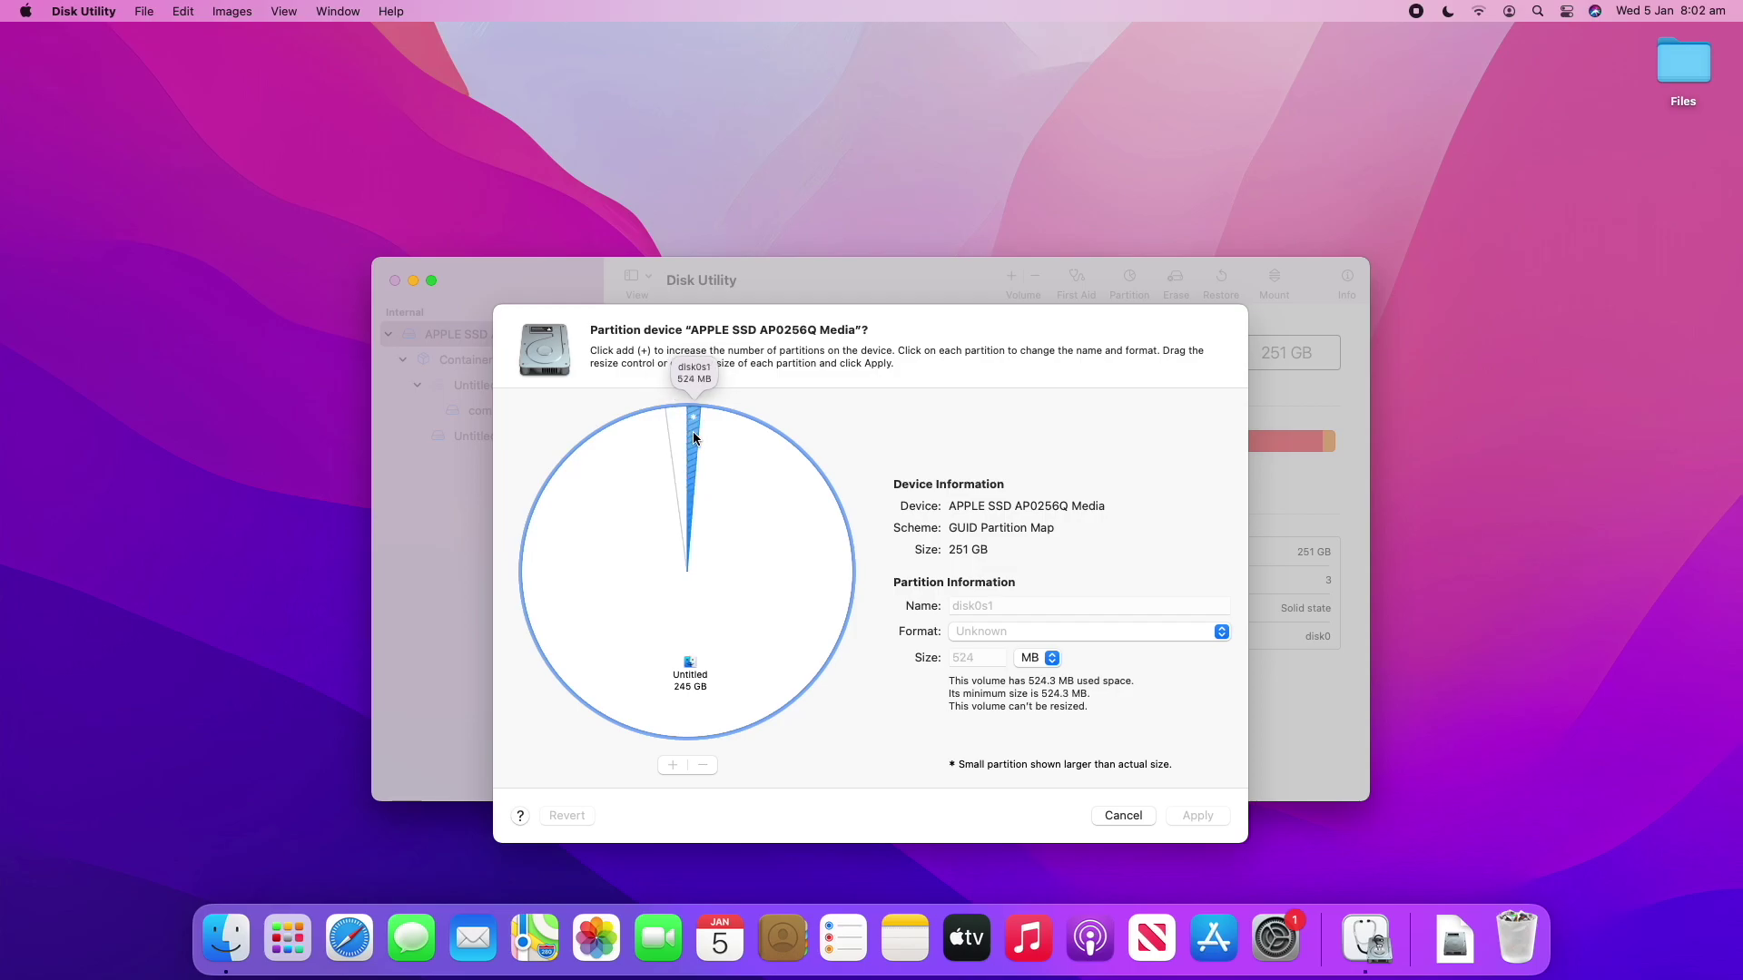
left_click(765, 523)
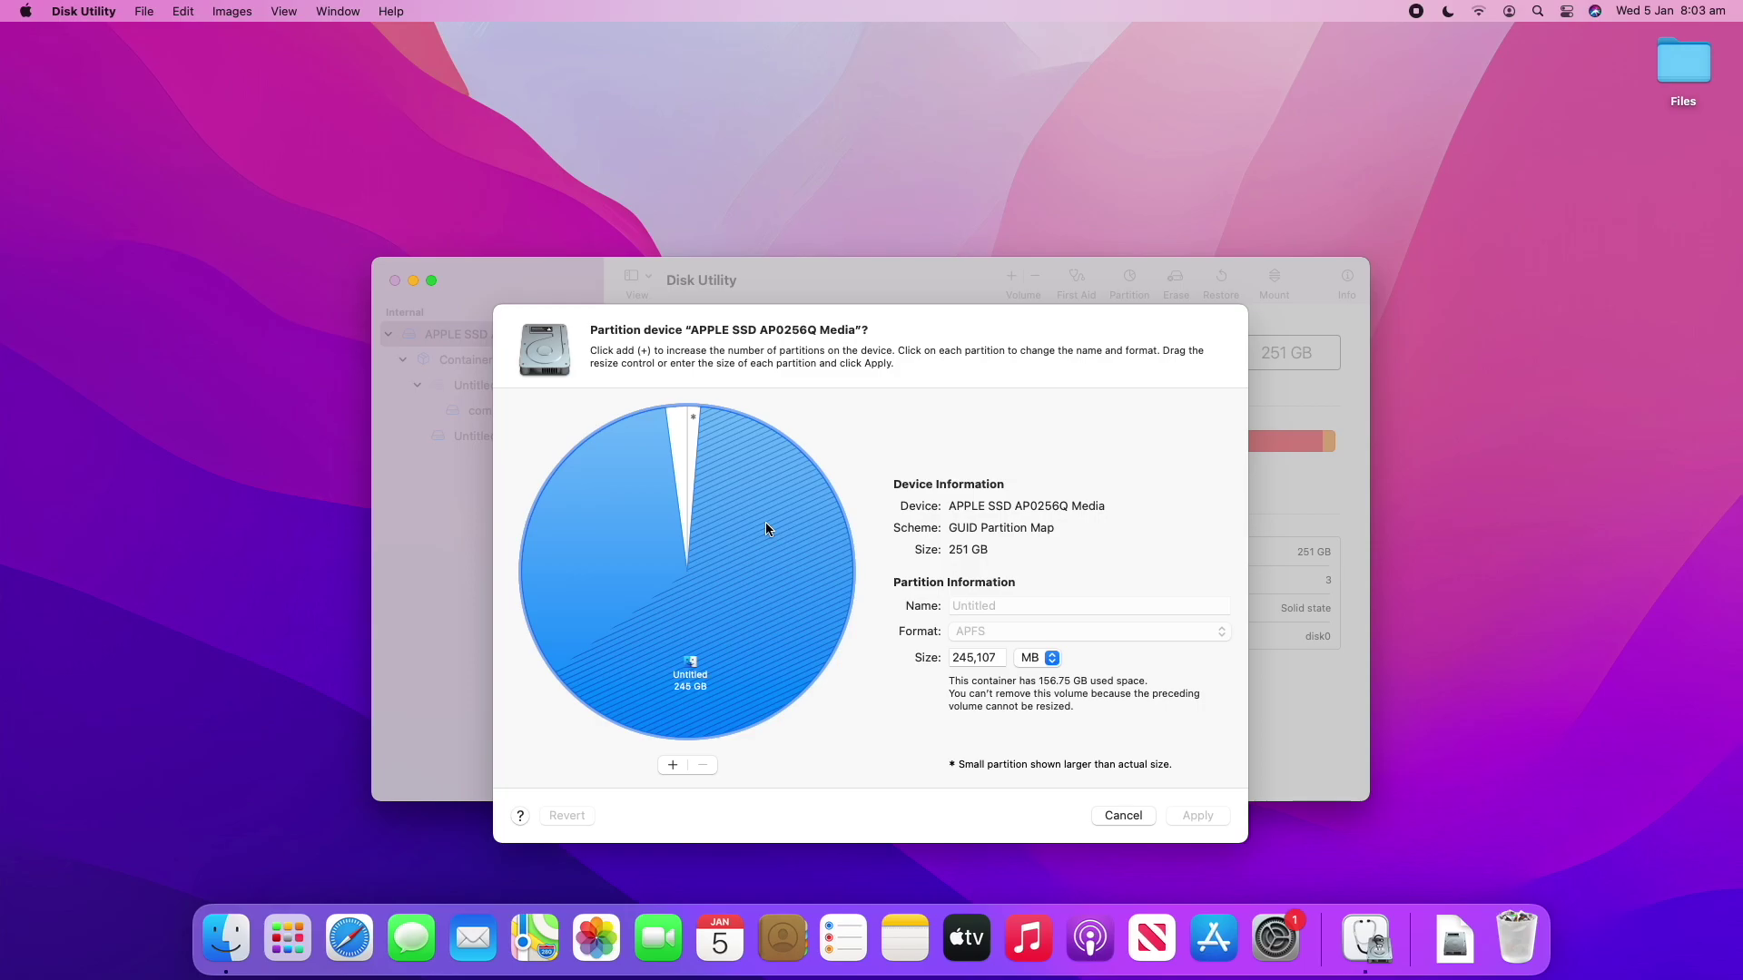
Add a new partition, Untitled 2, and switch its size units to GB
left_click(681, 767)
left_click(784, 639)
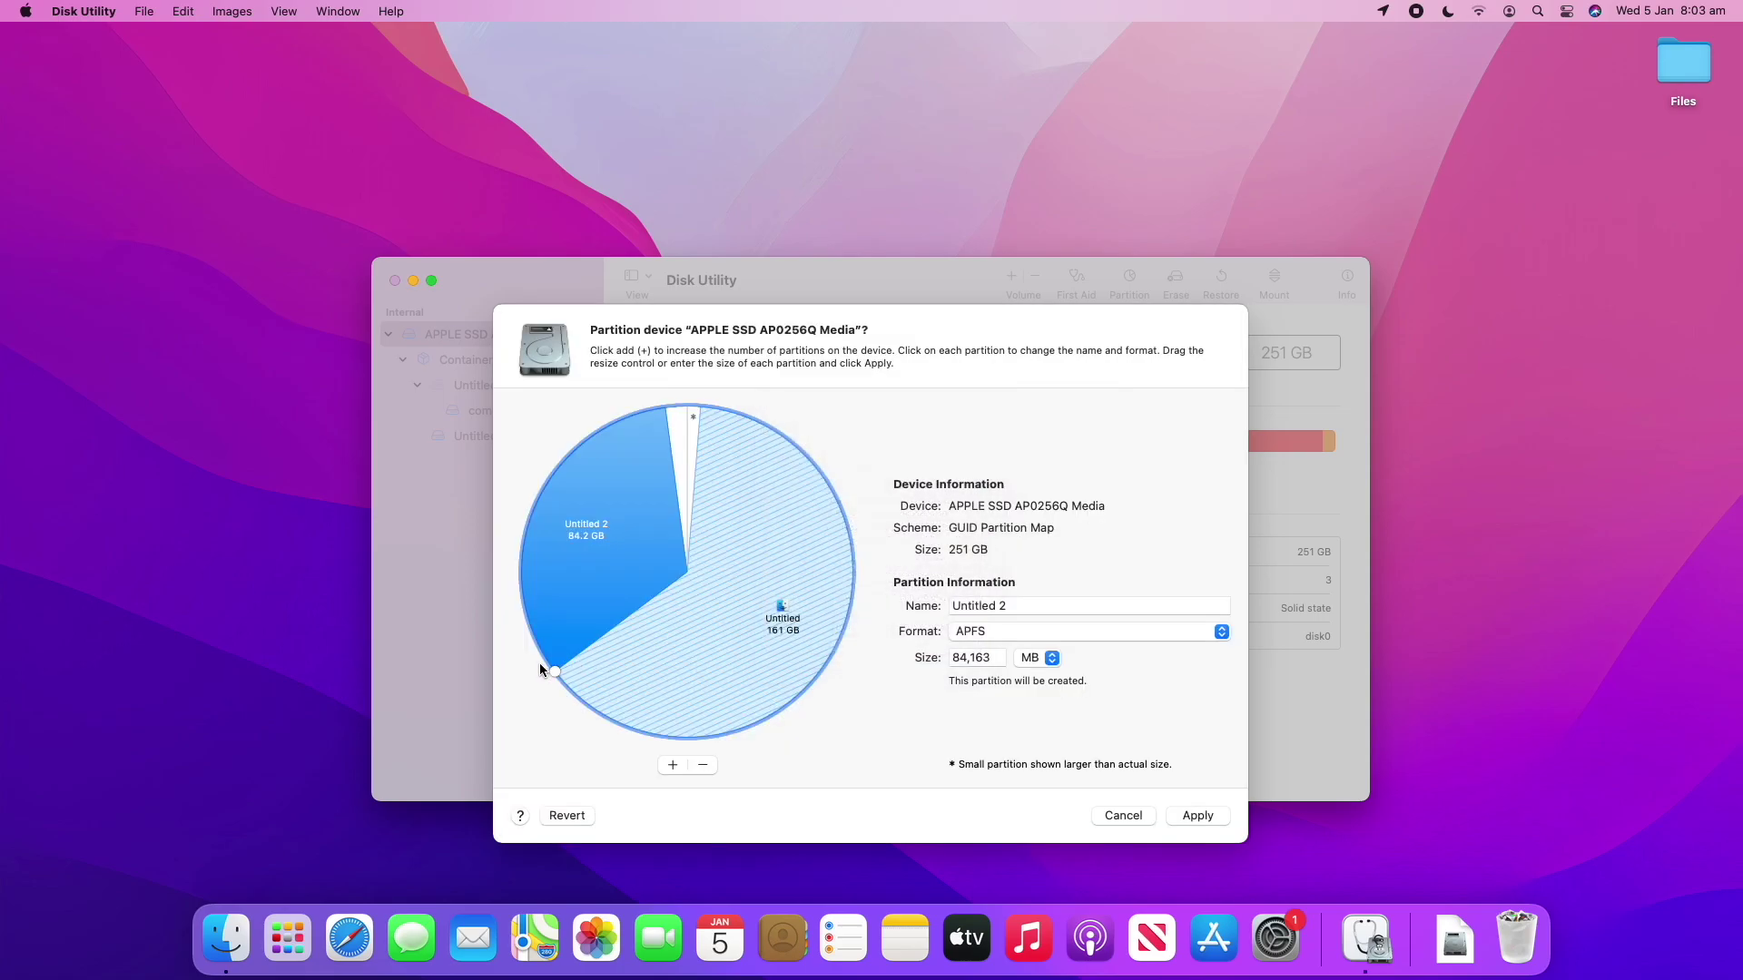
mouse_move(553, 672)
left_mouse_down()
mouse_move(564, 466)
mouse_move(546, 461)
mouse_move(522, 557)
mouse_move(603, 432)
mouse_move(535, 613)
mouse_move(555, 674)
left_mouse_up()
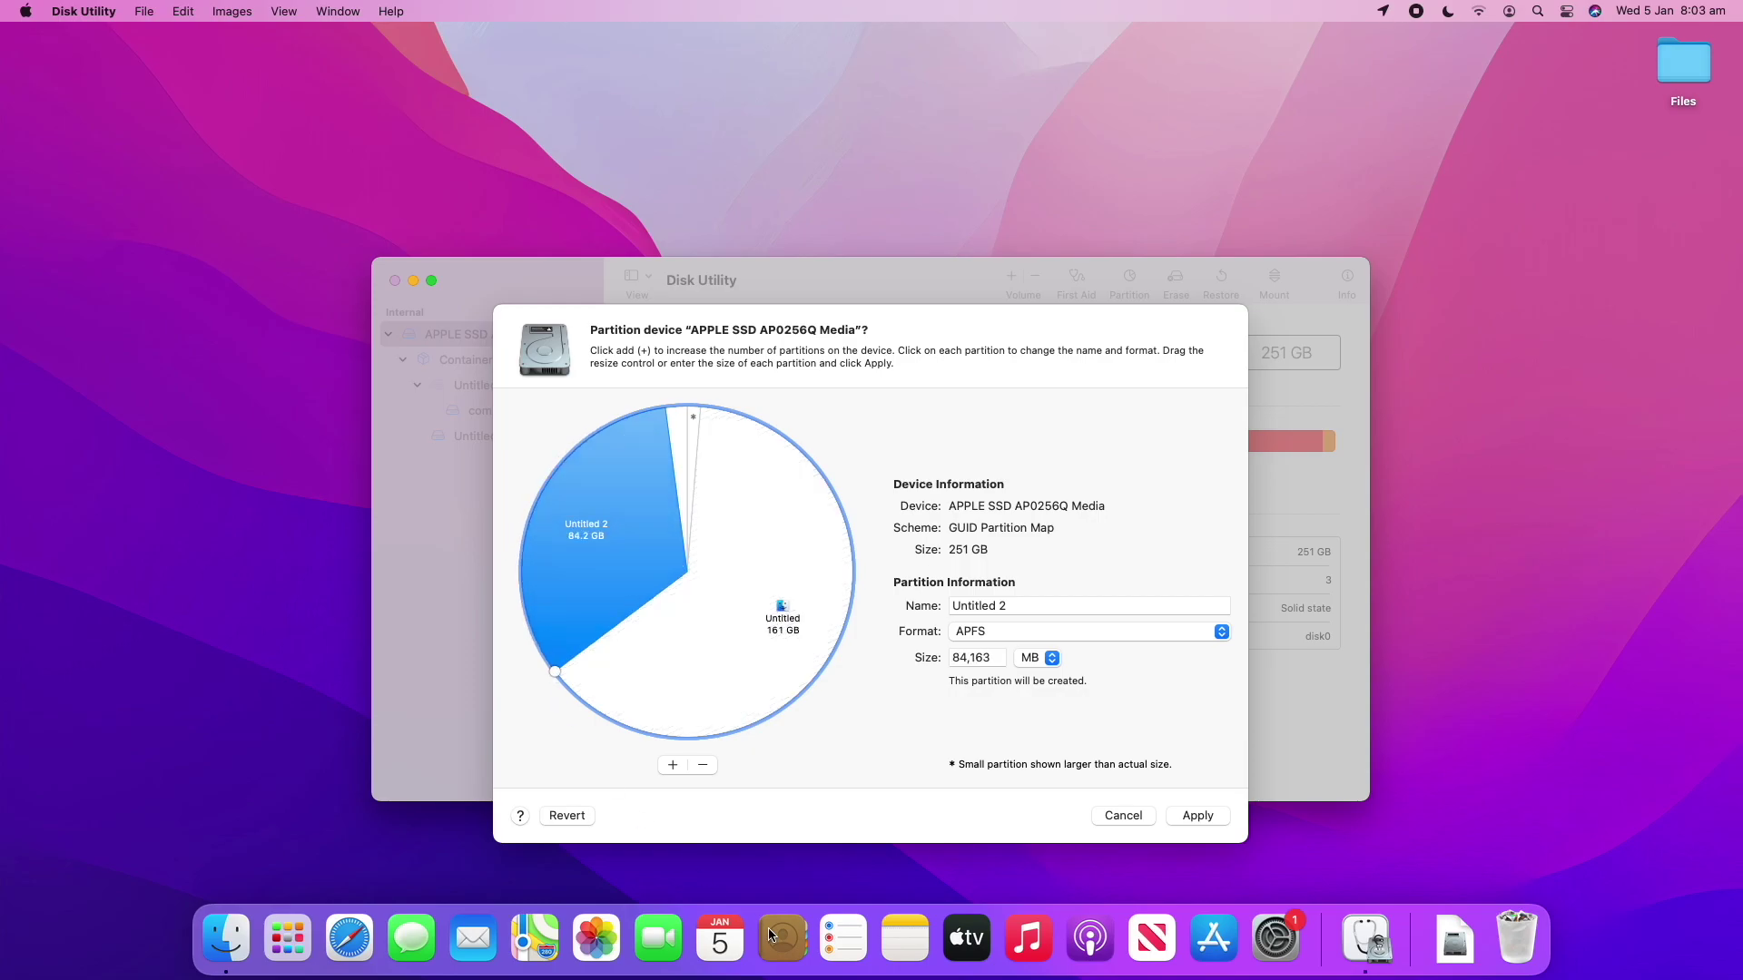
double_click(989, 657)
left_click(989, 657)
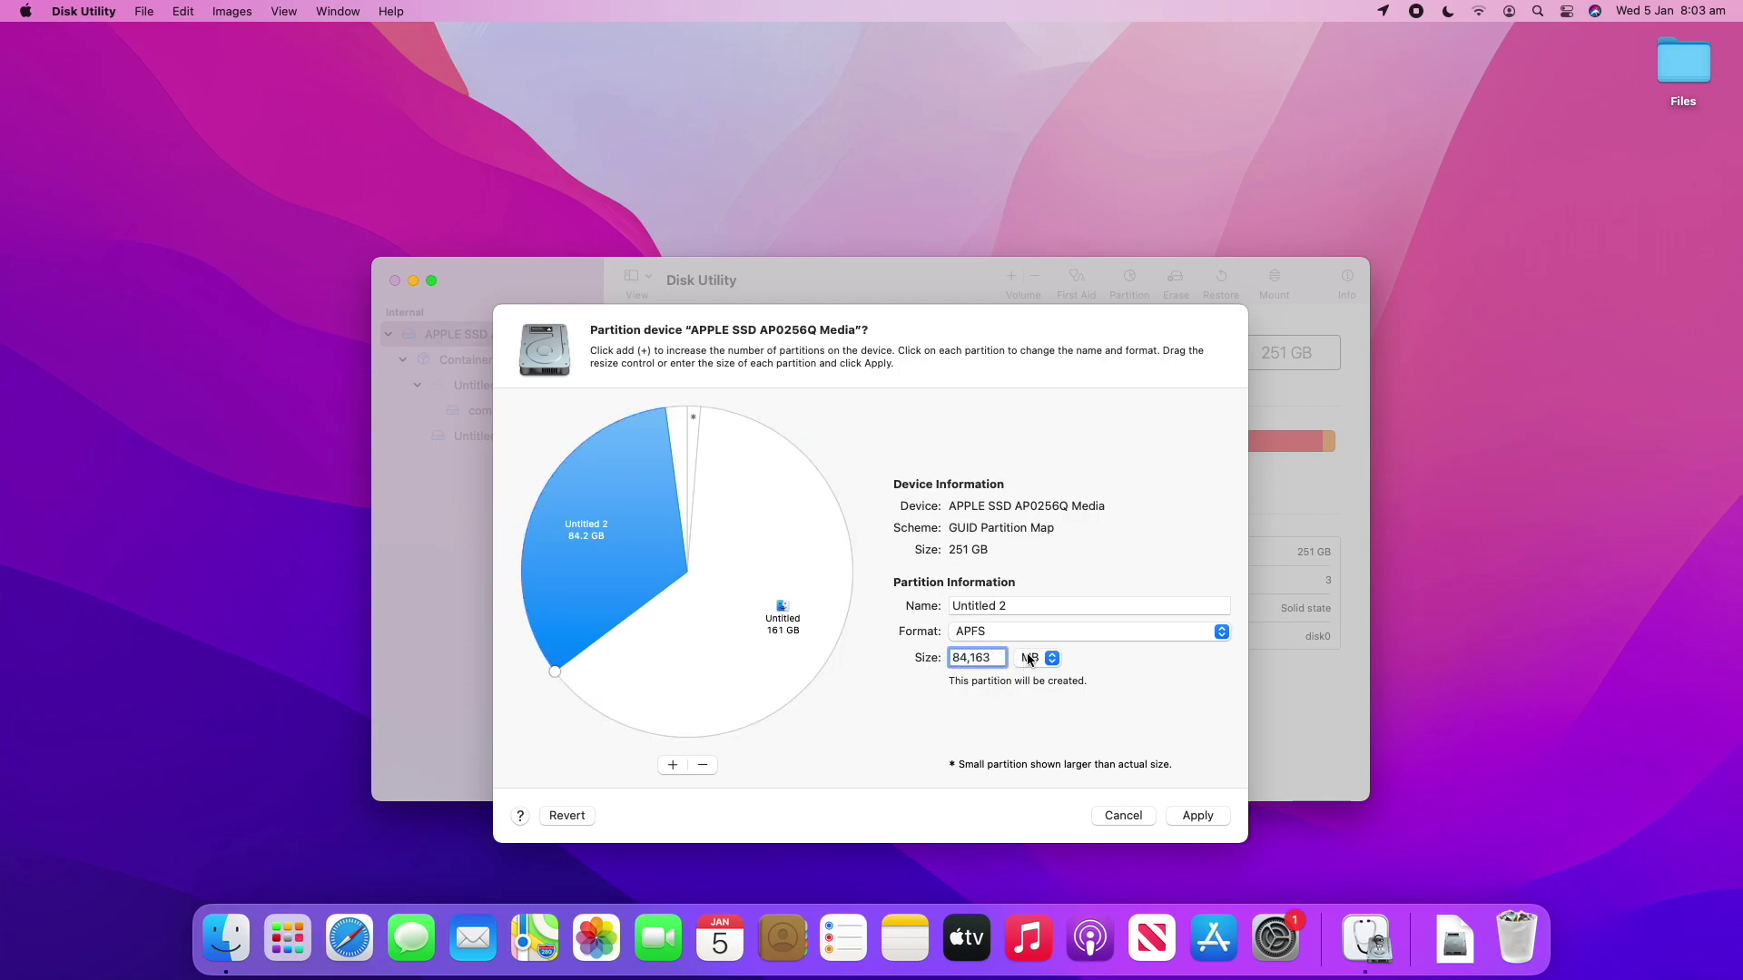
left_click(1037, 662)
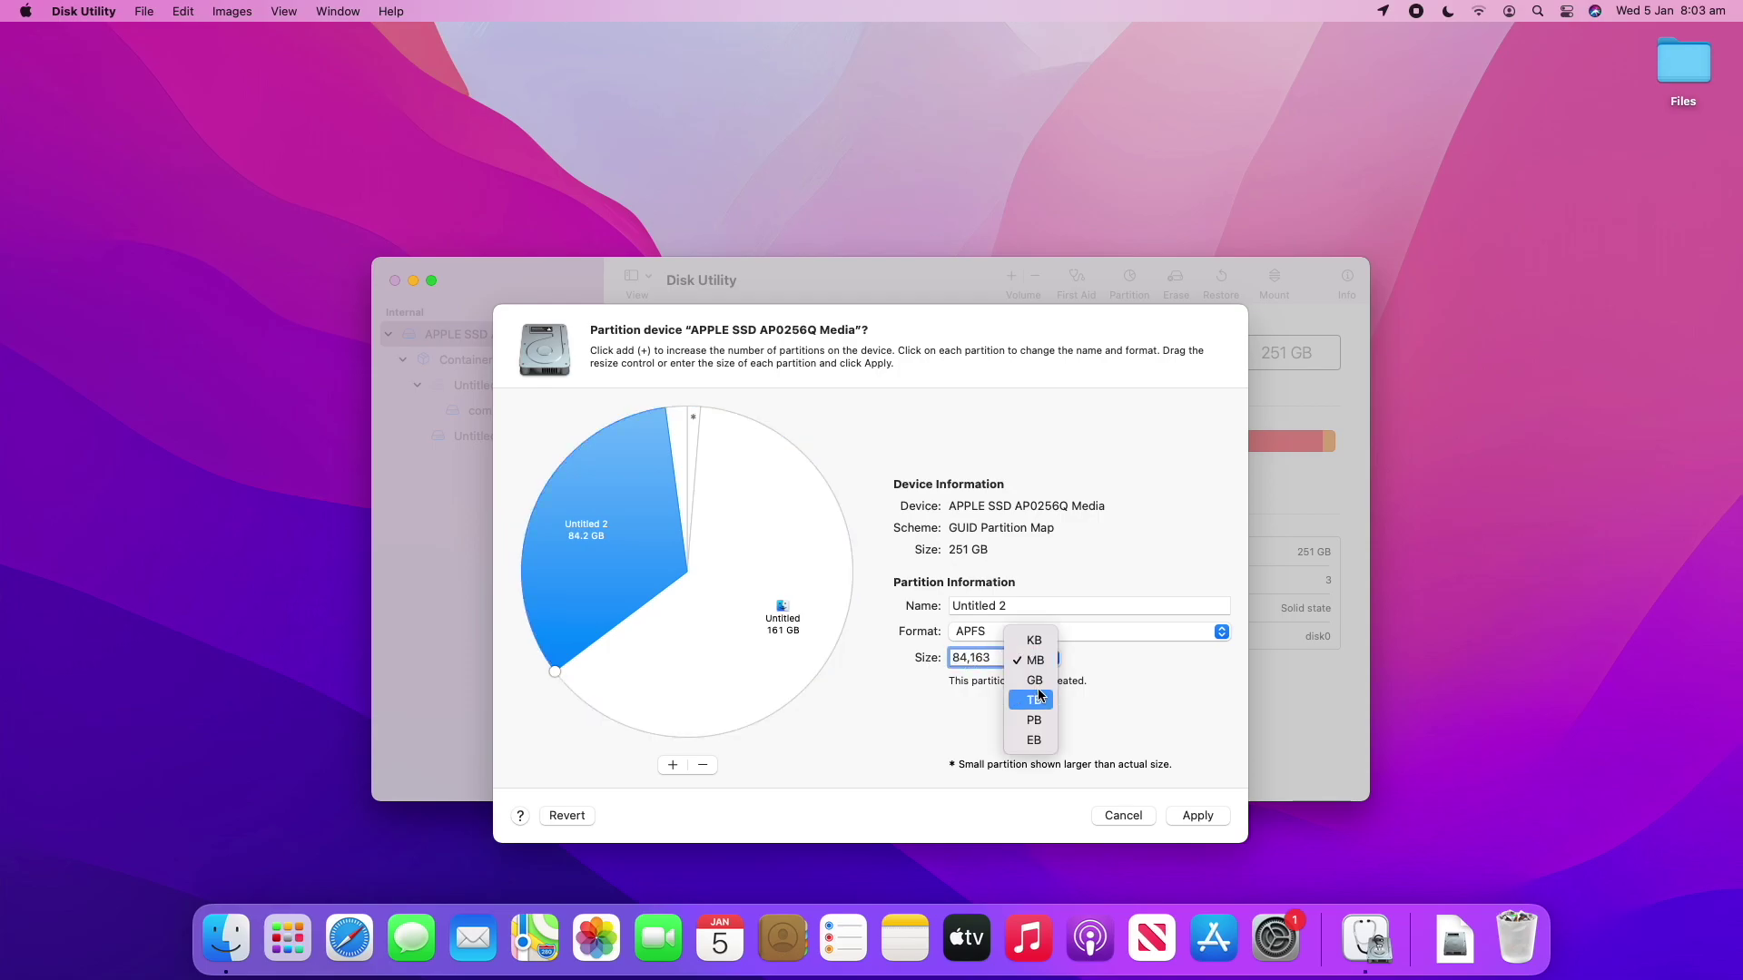
left_click(1035, 681)
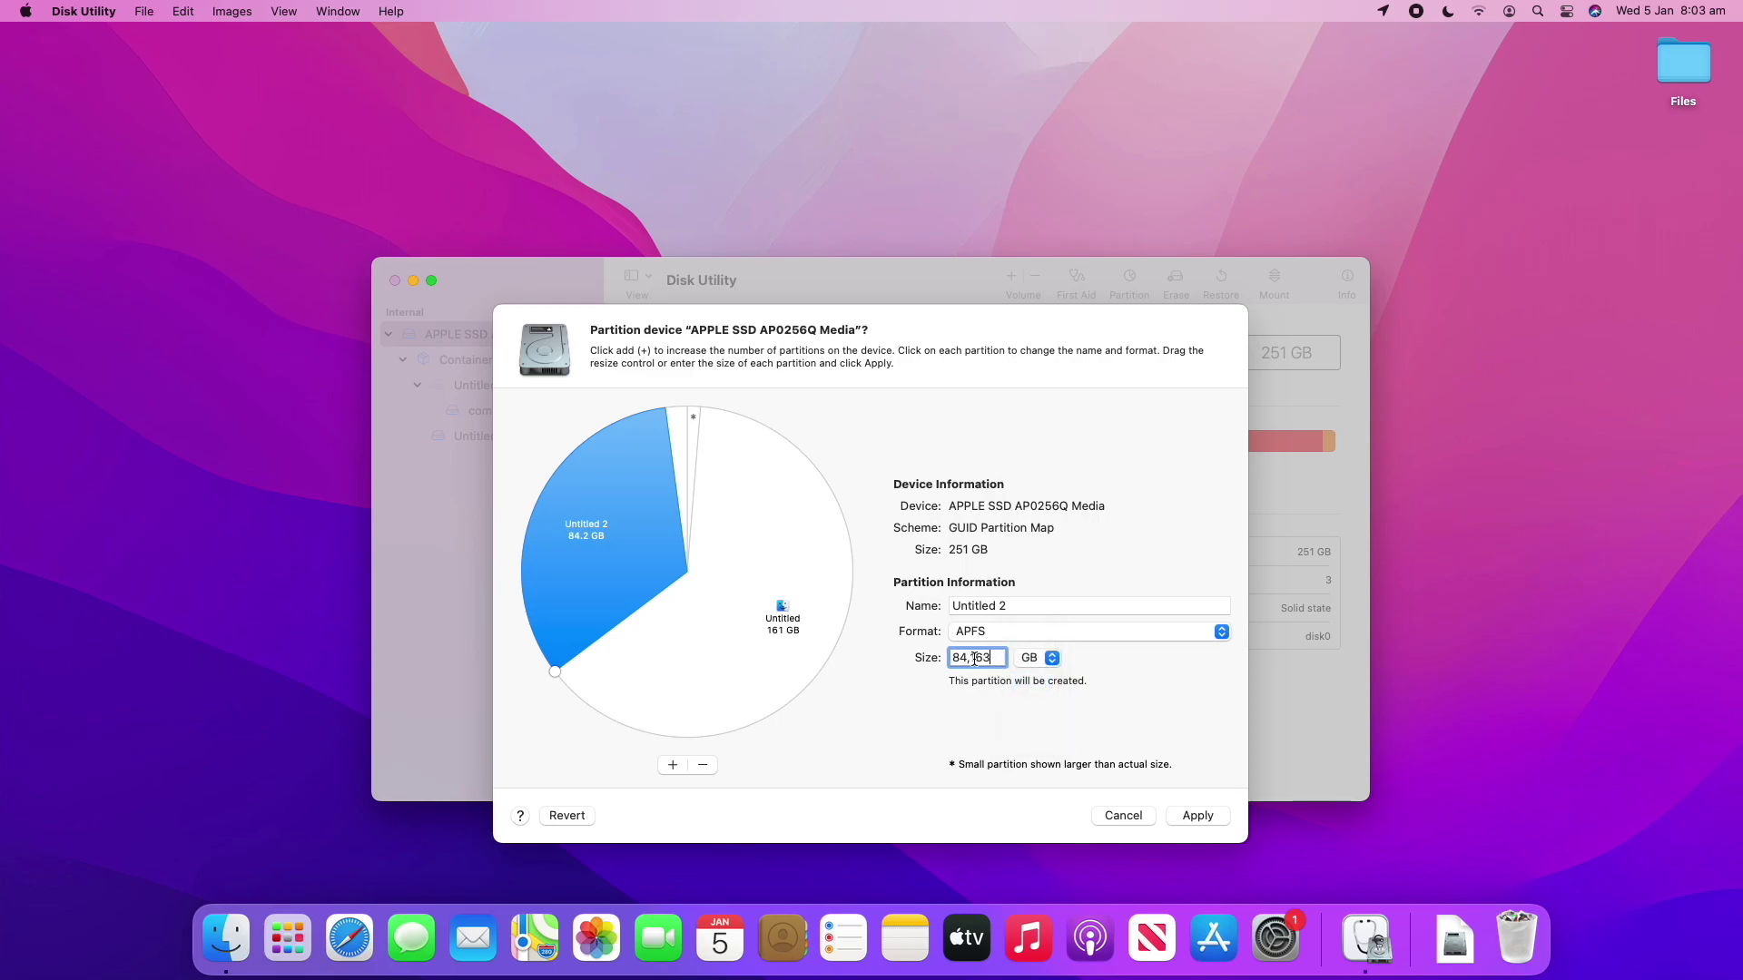
Set Untitled 2's size to 52.3 GB, leaving Untitled at 193 GB
mouse_move(553, 670)
left_mouse_down()
mouse_move(543, 614)
mouse_move(554, 671)
left_mouse_up()
left_click(567, 636)
left_click(554, 598)
left_click(976, 657)
key("BackSpace")
key("BackSpace")
key("BackSpace")
key("BackSpace")
type("52.3")
key("Return")
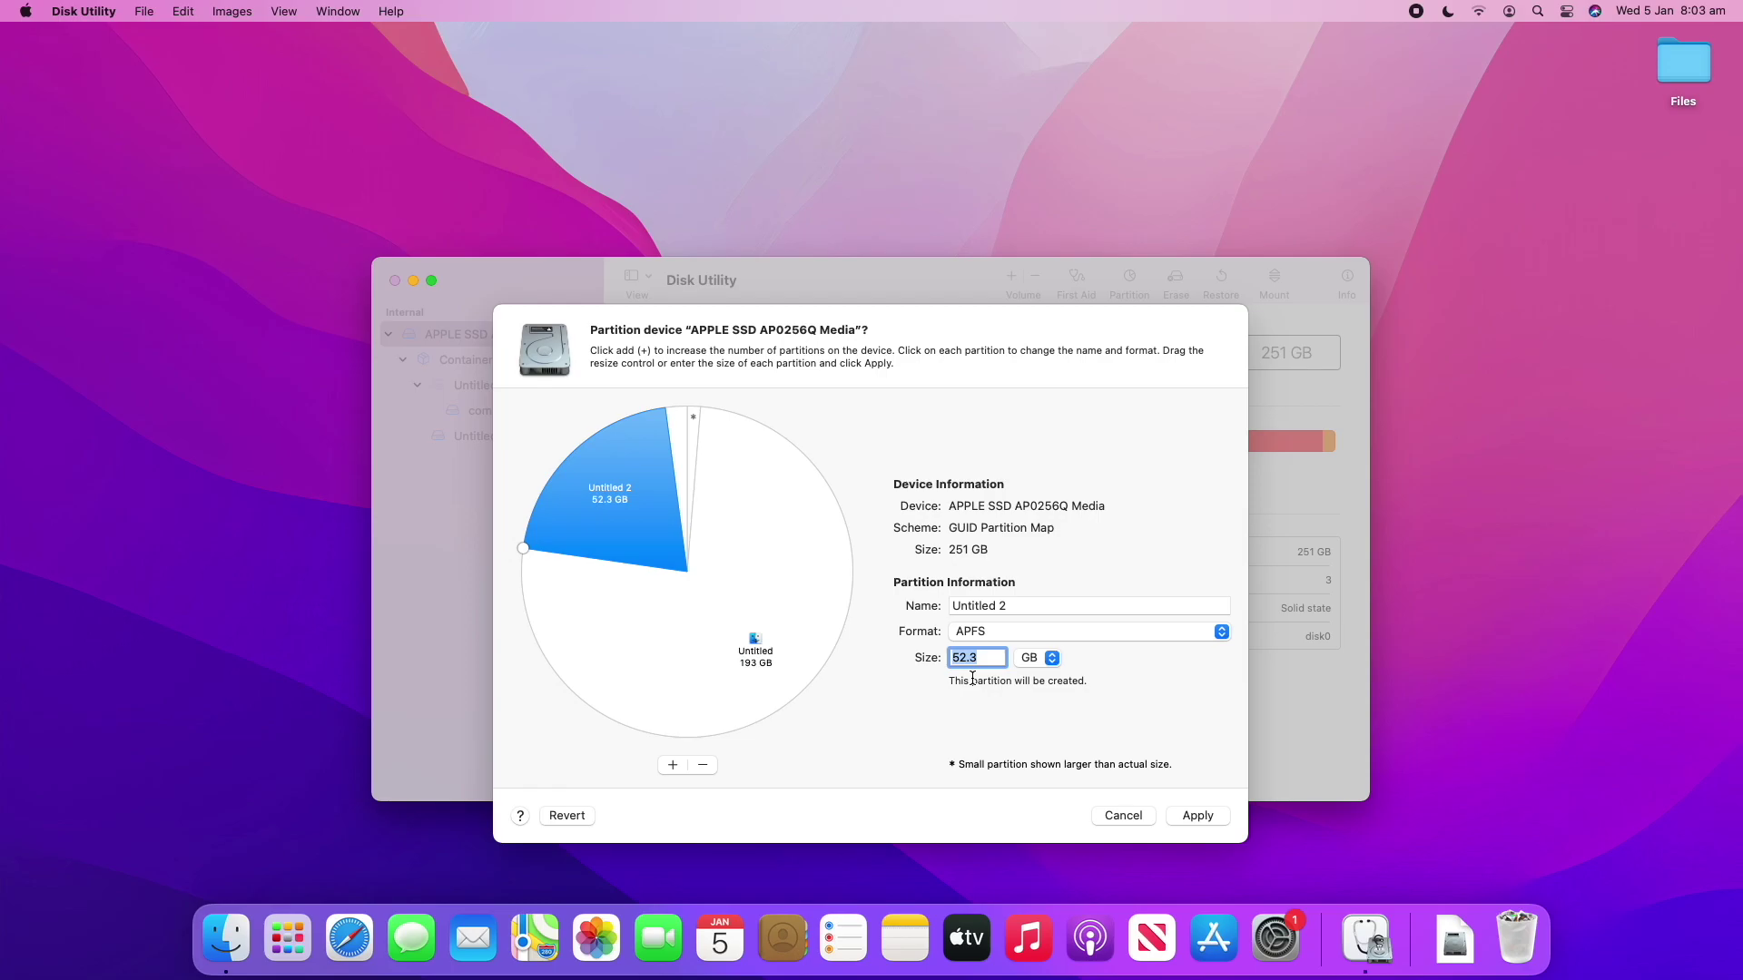
Name the new 52.3 GB partition 'Storage', keeping APFS as its format
key("shift+Tab")
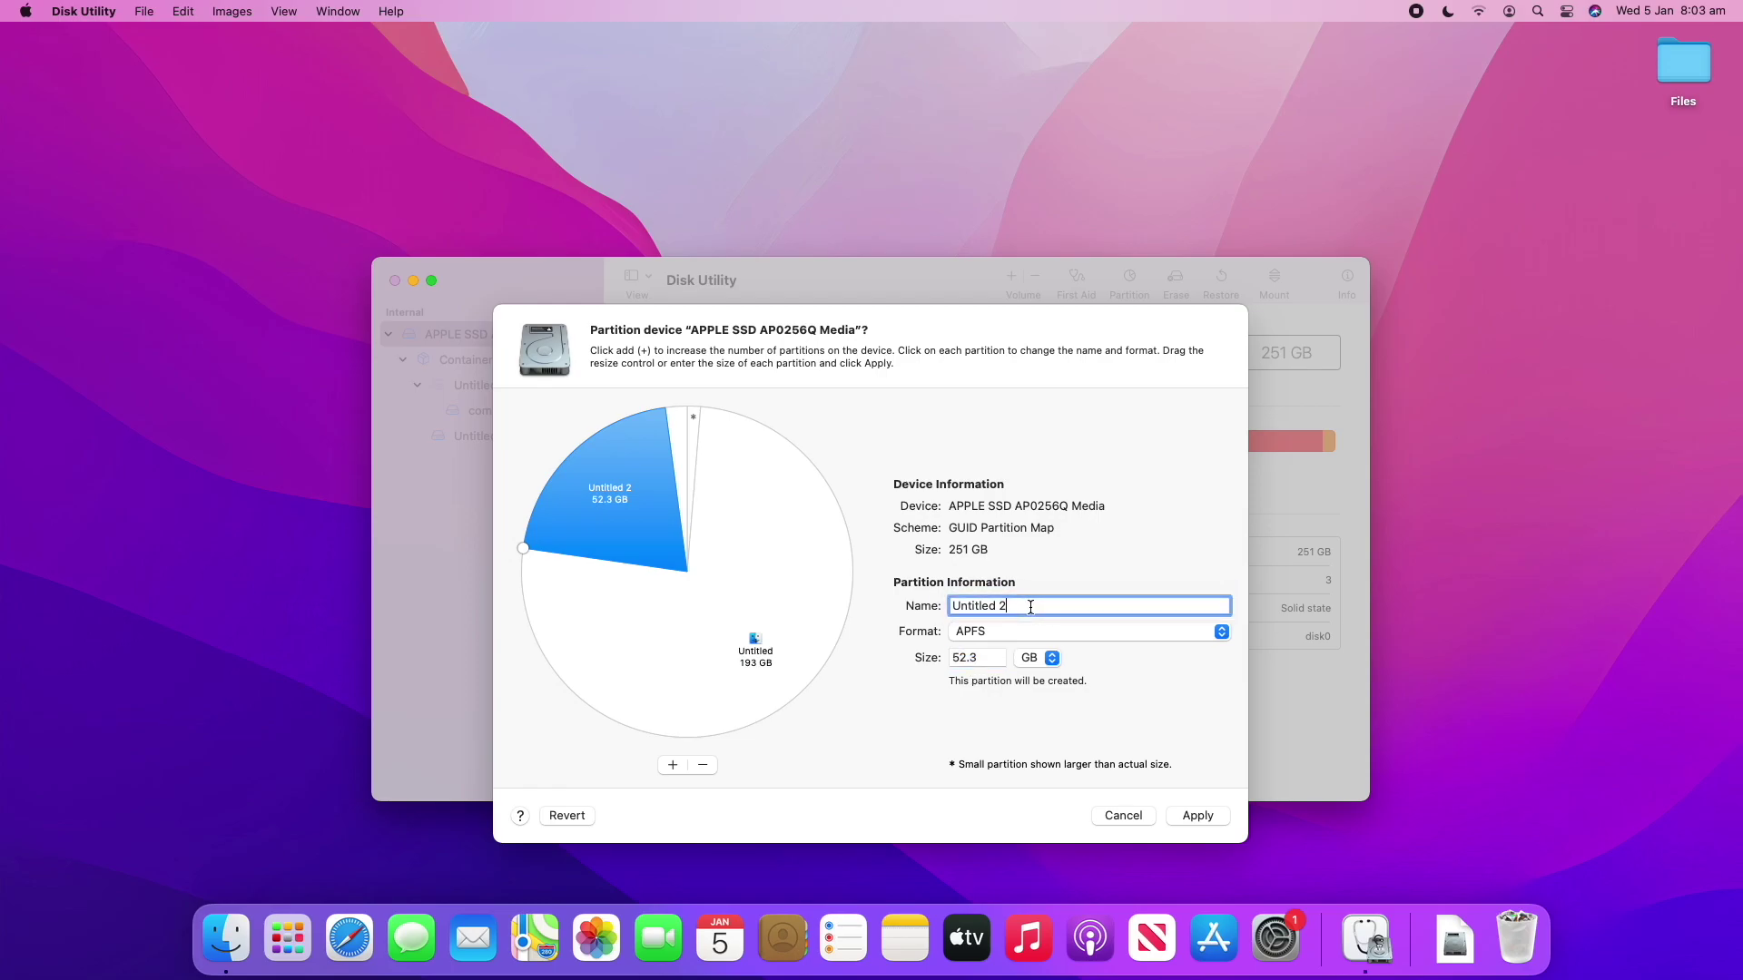
type("Storage")
left_click(983, 635)
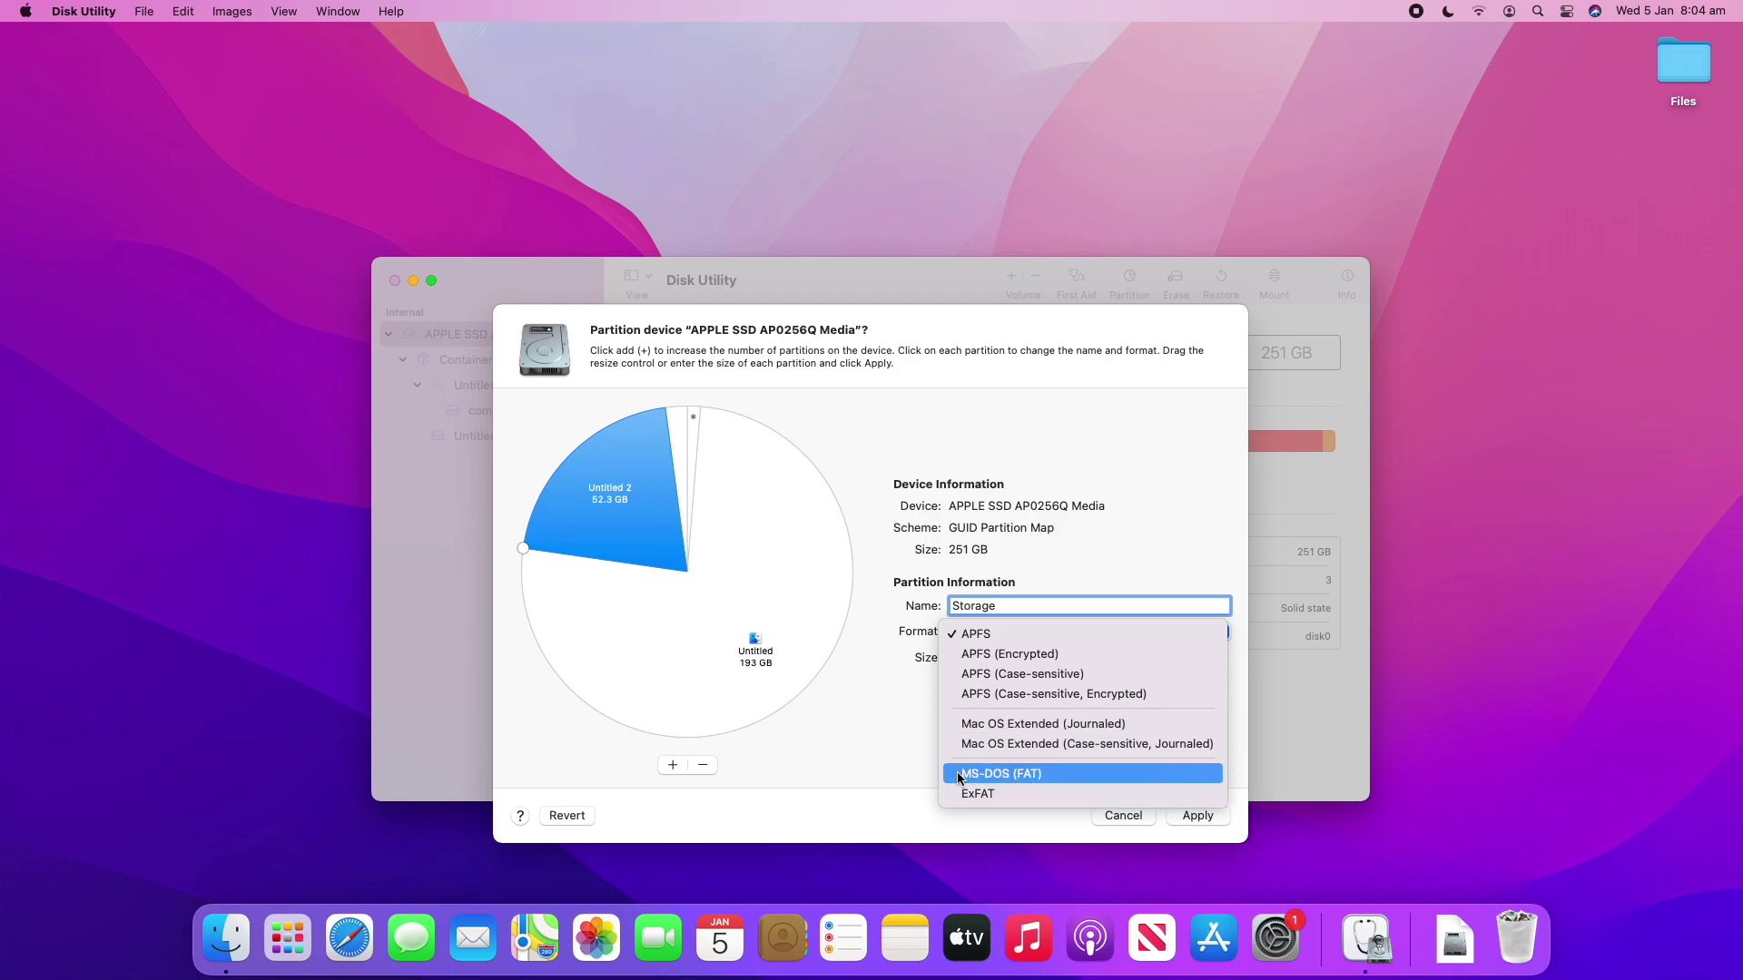
left_click(851, 753)
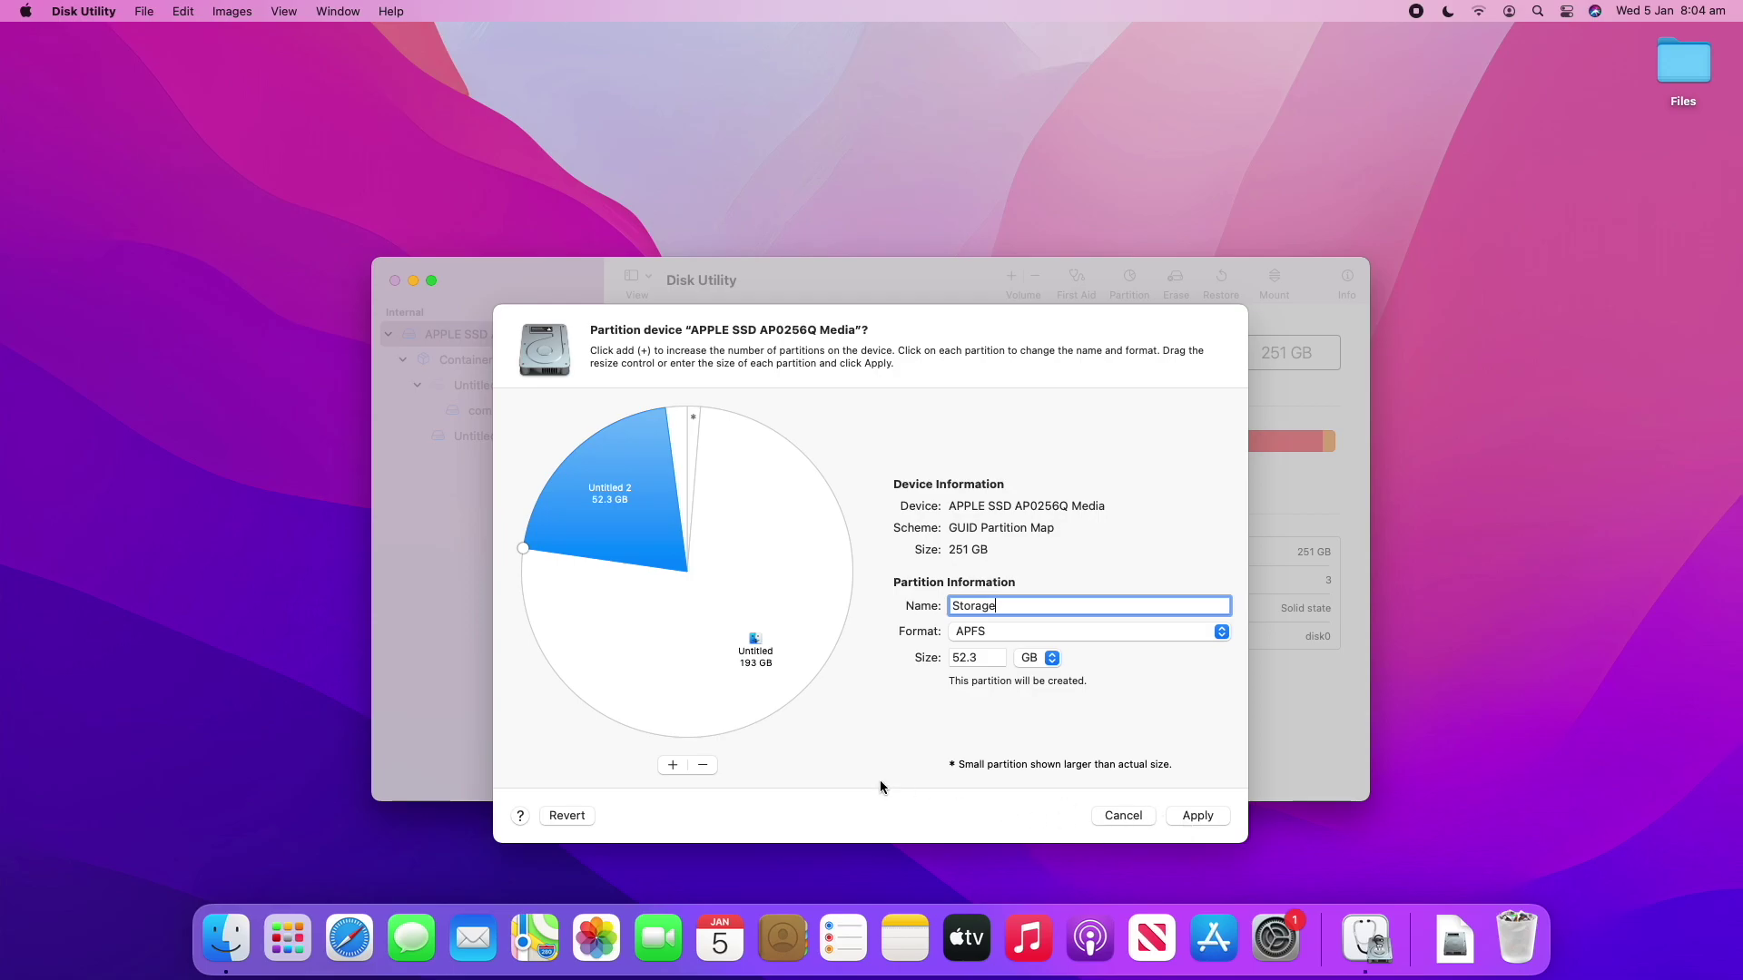
Revert the layout, discarding the Storage partition, and check the 245 GB Untitled slice
left_click(547, 820)
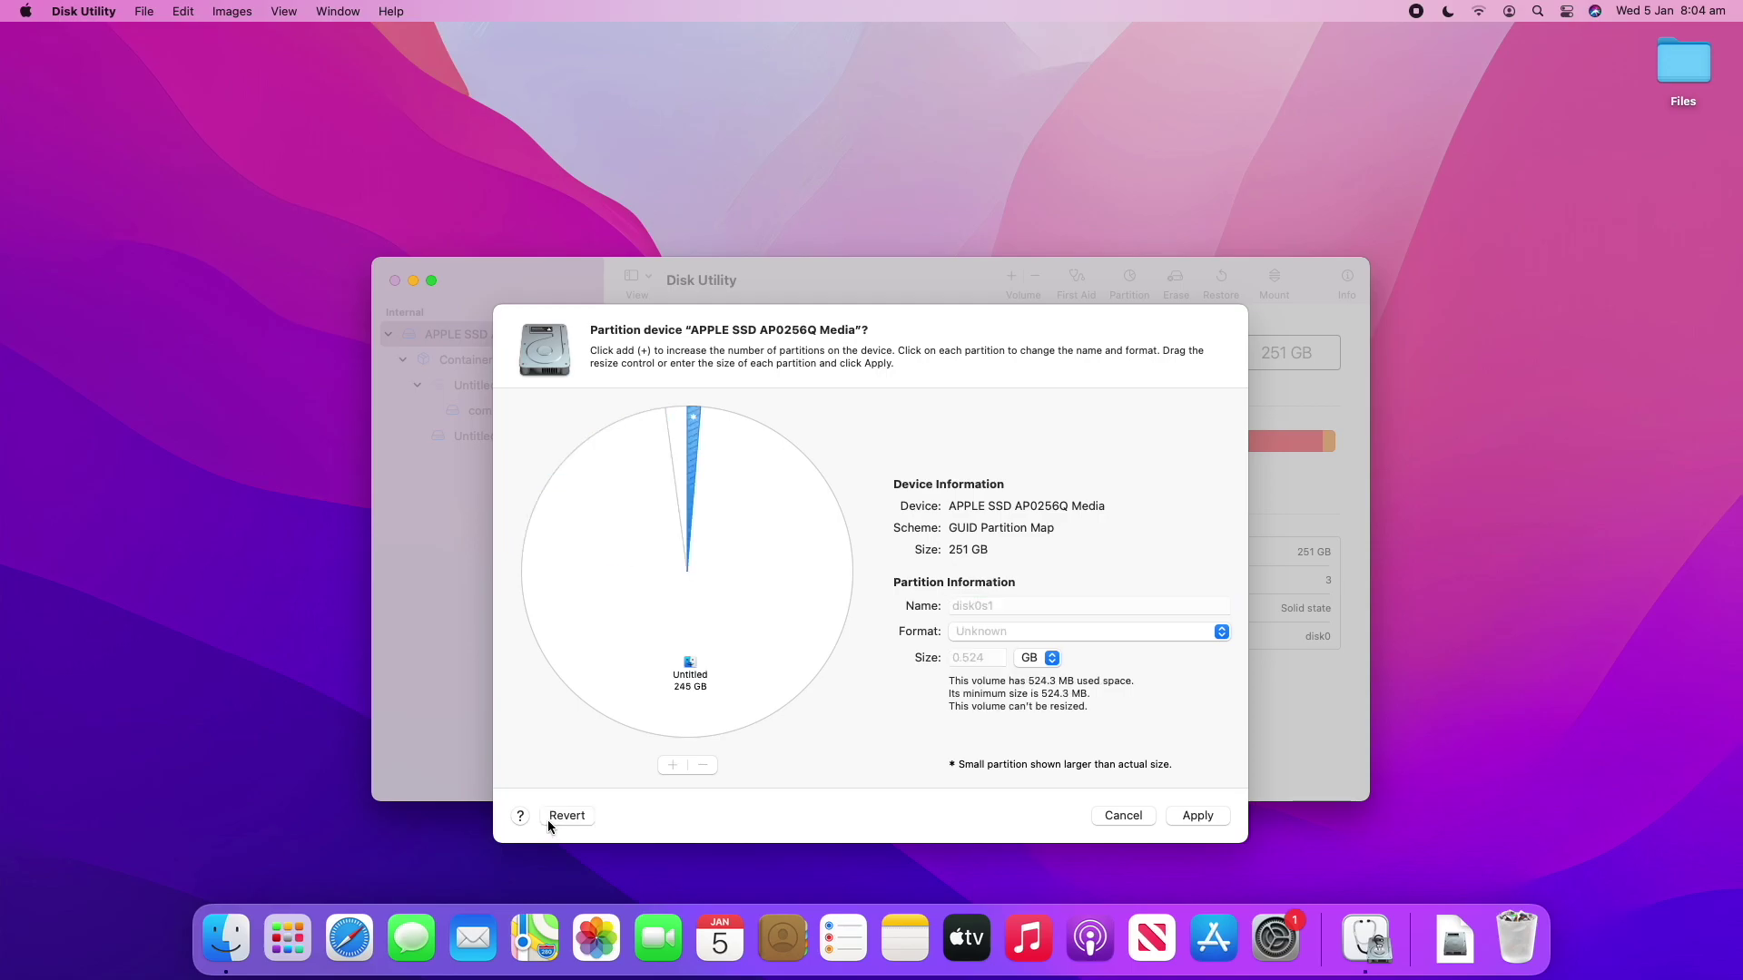
left_click(731, 652)
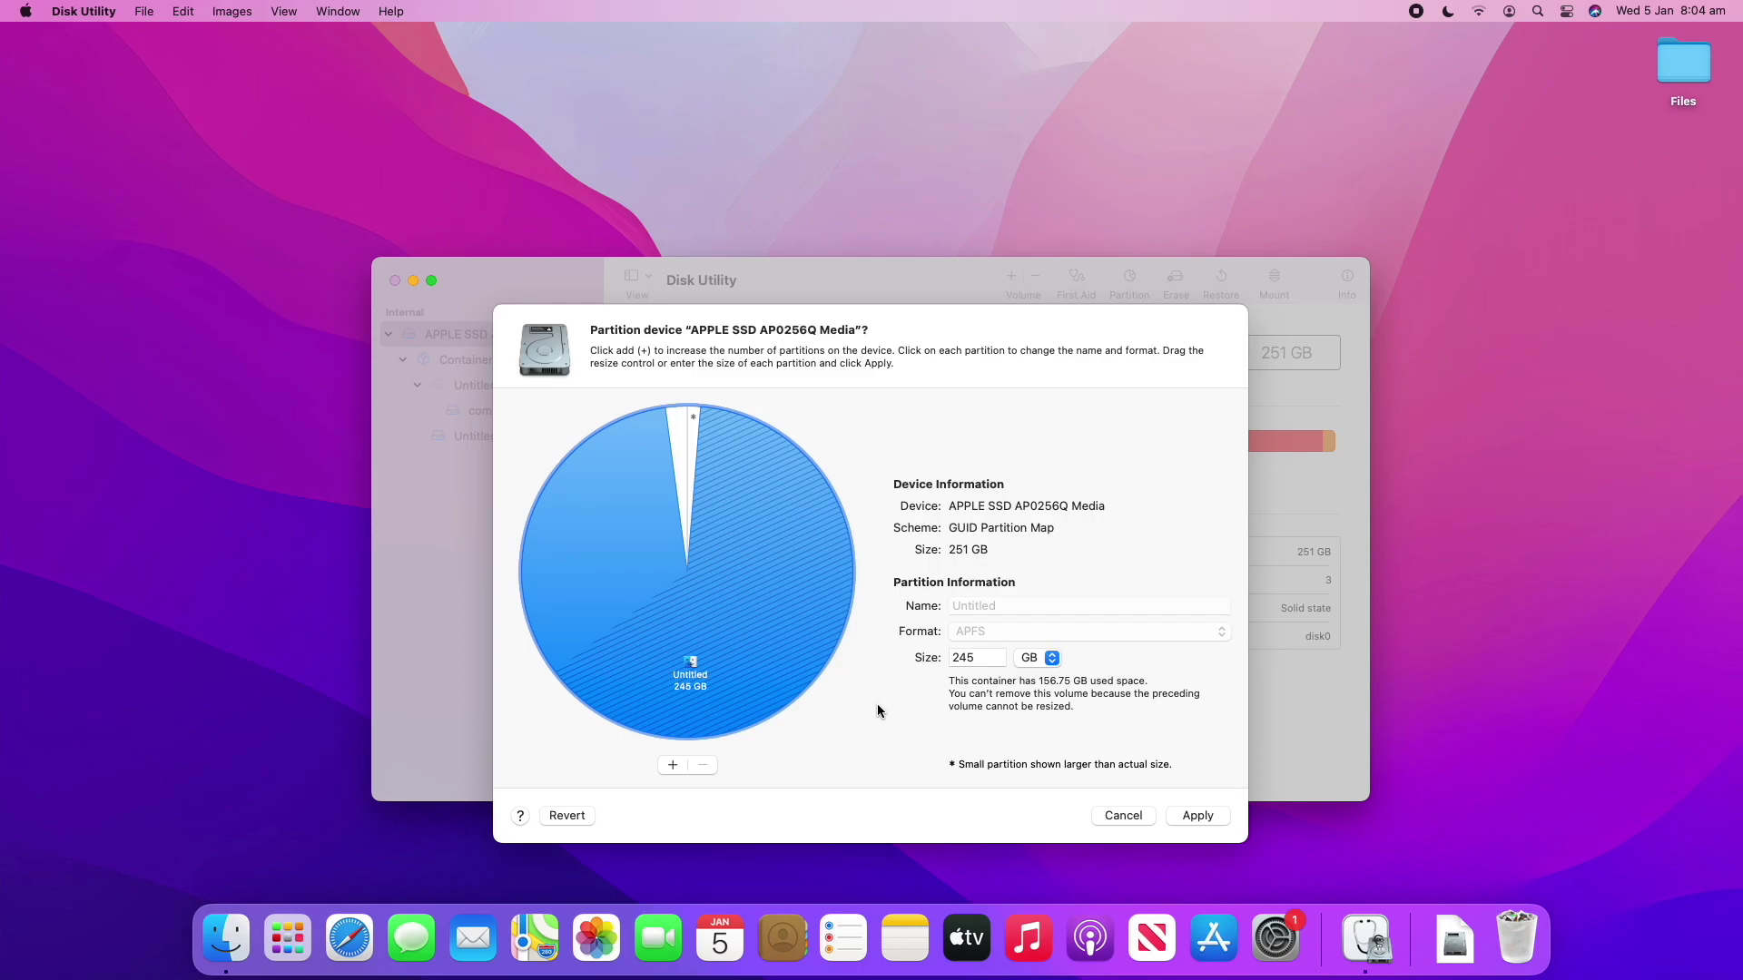